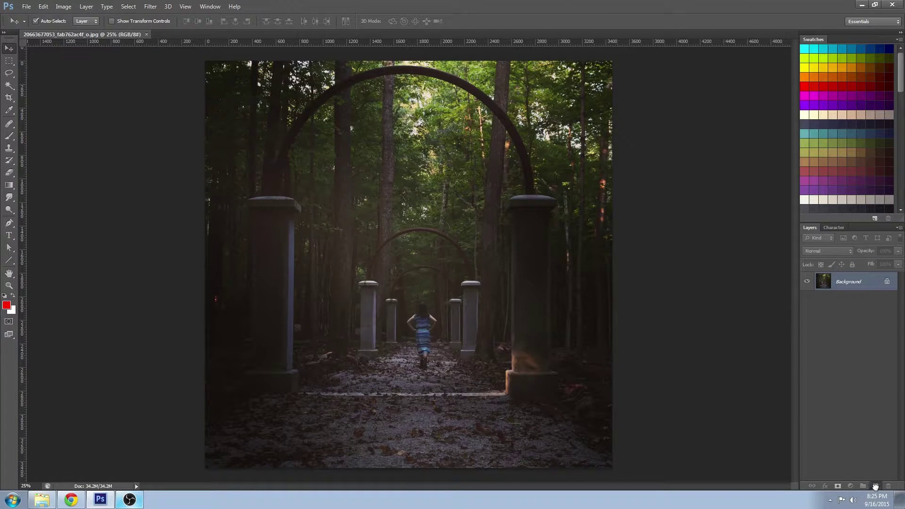
# Duplicate the forest archway photo's Background layer as 'Background copy'.
pyautogui.moveTo(875, 486); pyautogui.dragTo(875, 486)
# Apply Lens Correction with Vertical Perspective -3 to the Background copy layer.
pyautogui.click(151, 7)
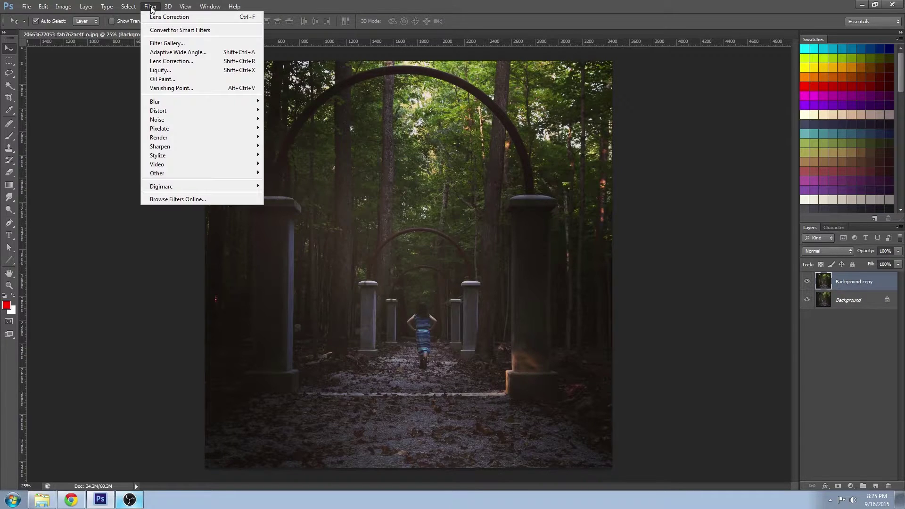
pyautogui.click(168, 62)
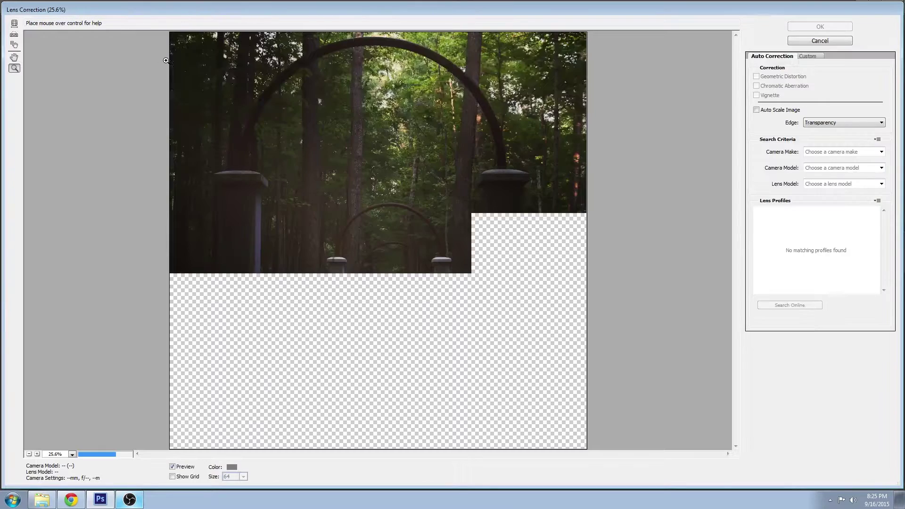
pyautogui.click(809, 56)
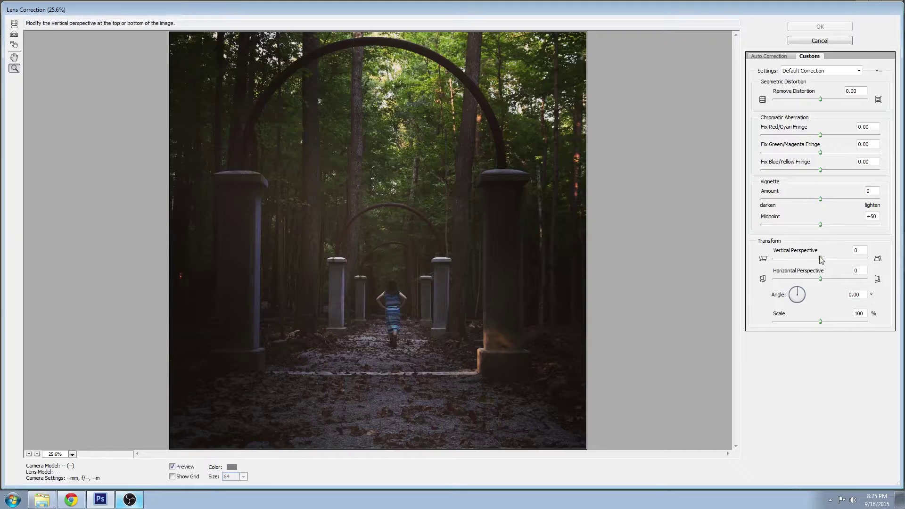
pyautogui.moveTo(820, 258); pyautogui.dragTo(819, 258)
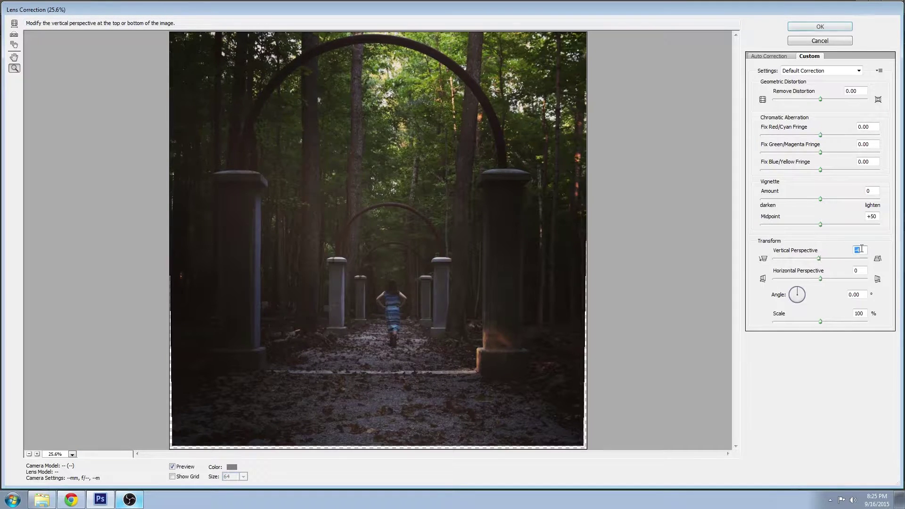
pyautogui.click(826, 25)
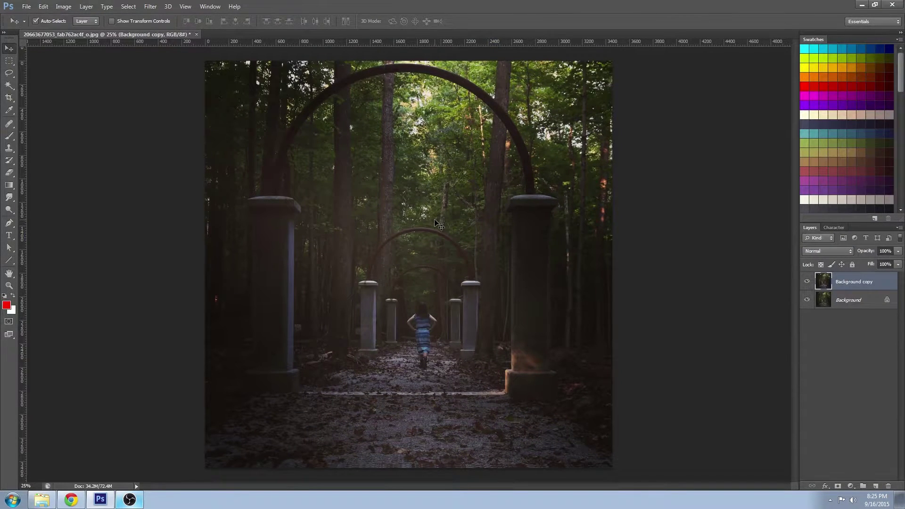
# Crop off the top and extend the canvas past the right edge, then delete leftover Layer 0.
pyautogui.click(8, 97)
pyautogui.moveTo(408, 62); pyautogui.dragTo(409, 144)
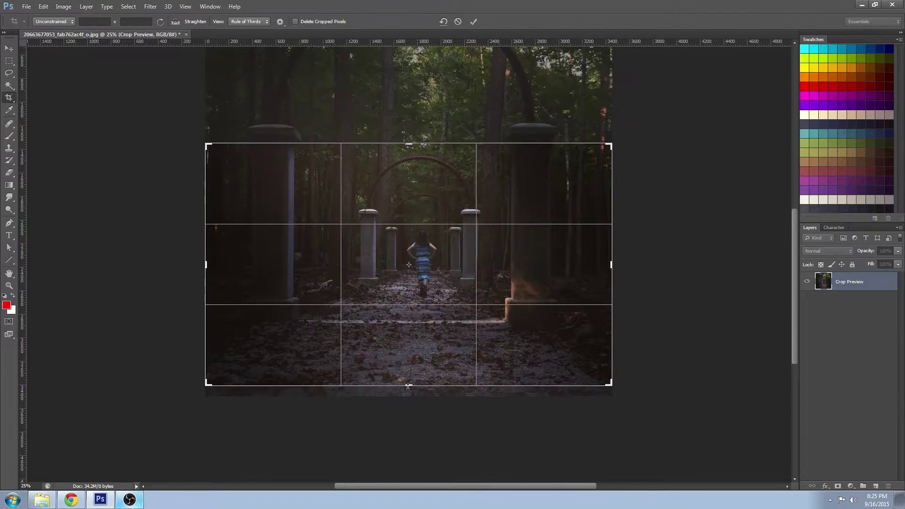
pyautogui.moveTo(611, 265); pyautogui.dragTo(622, 267)
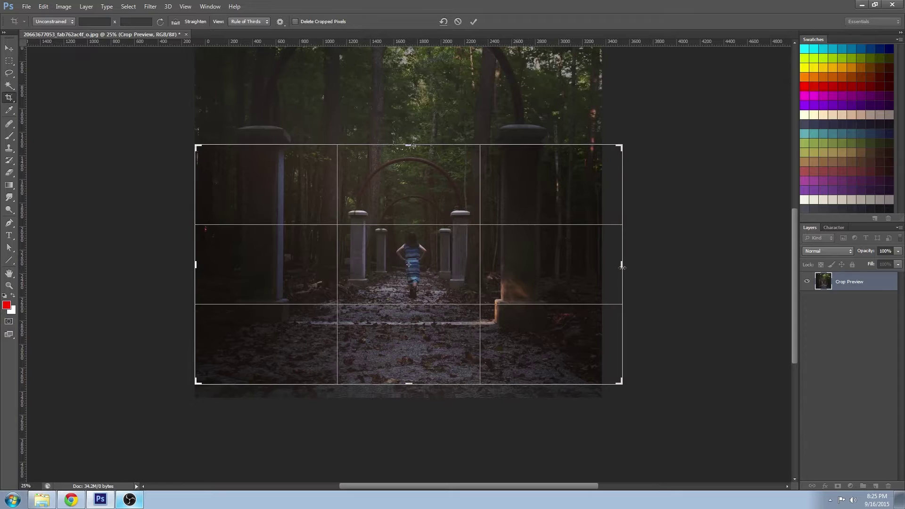
pyautogui.press('Return')
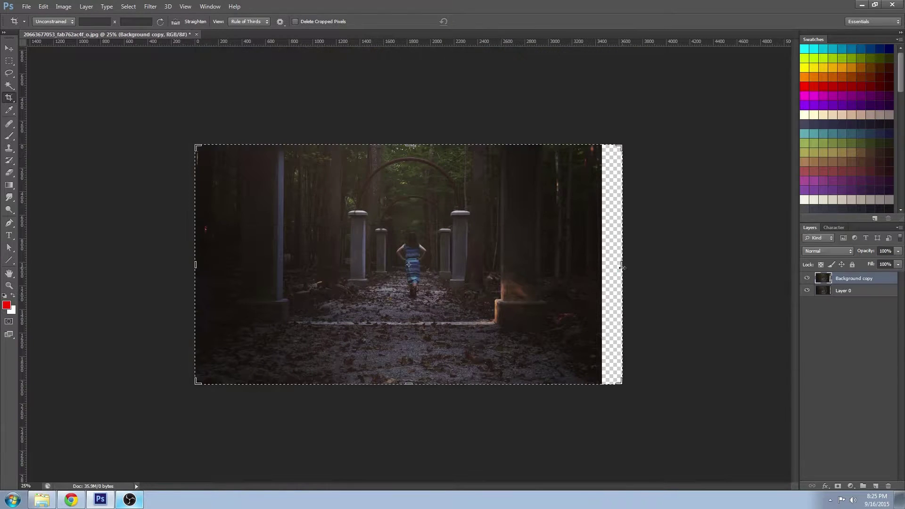
pyautogui.click(9, 49)
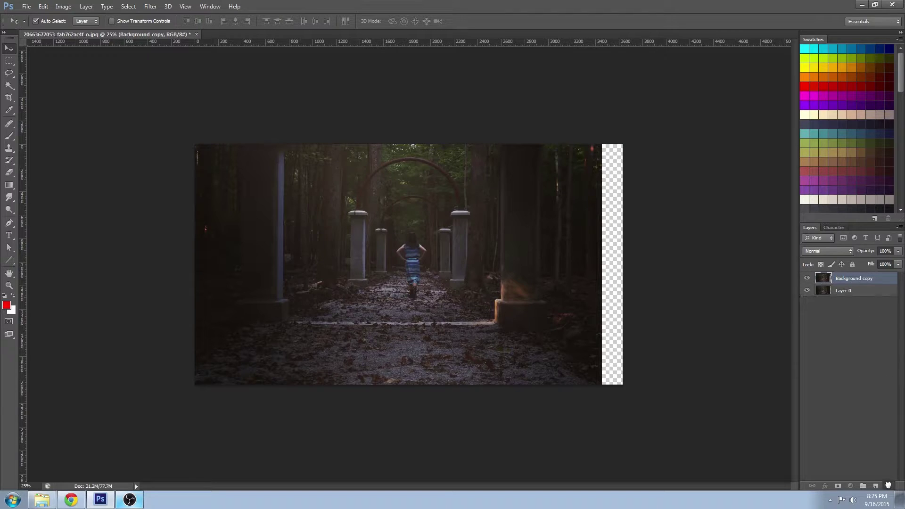
pyautogui.moveTo(887, 485); pyautogui.dragTo(888, 485)
# Content-aware fill a lasso selection of the thin left-edge strip.
pyautogui.click(9, 72)
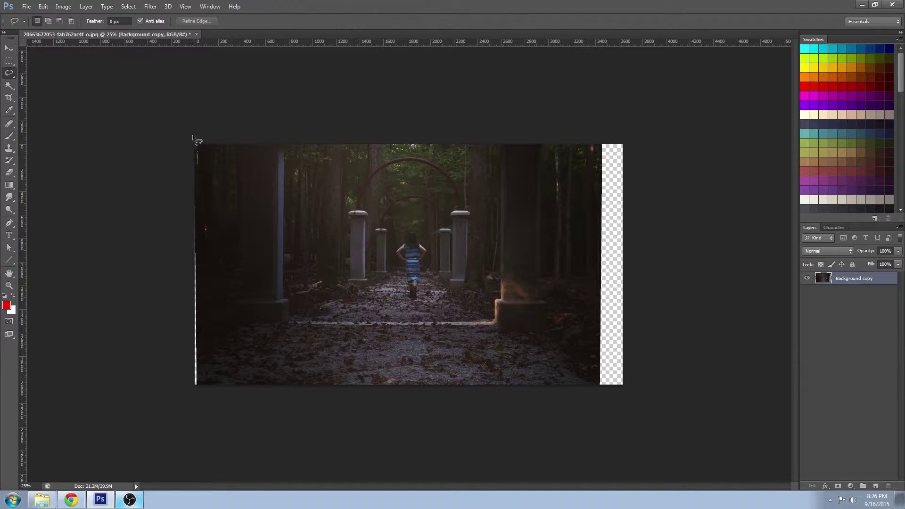
pyautogui.moveTo(192, 135)
pyautogui.mouseDown()
pyautogui.moveTo(204, 366)
pyautogui.moveTo(199, 145)
pyautogui.mouseUp()
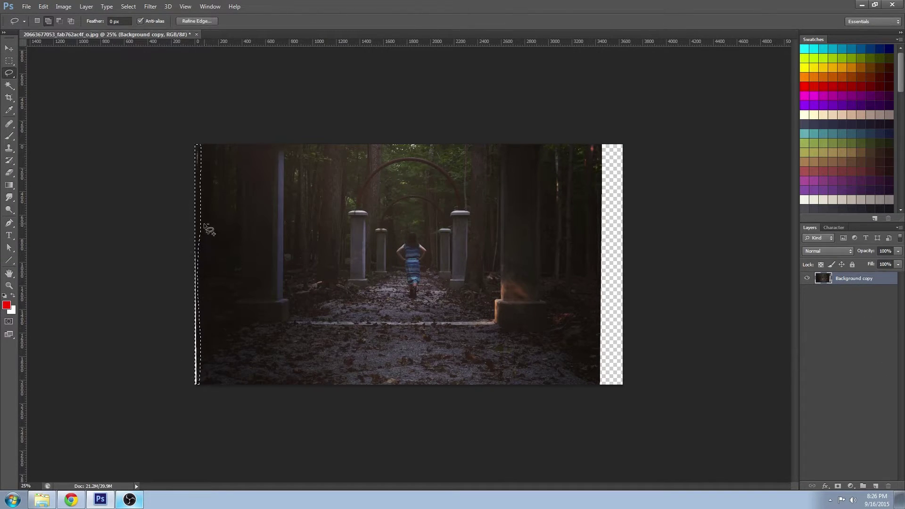
pyautogui.moveTo(603, 141)
pyautogui.mouseDown()
pyautogui.moveTo(602, 307)
pyautogui.moveTo(630, 410)
pyautogui.mouseUp()
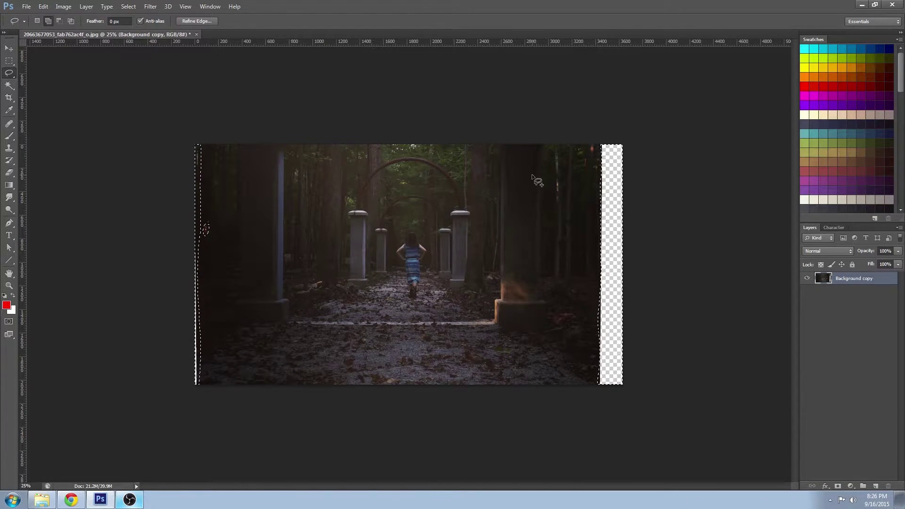
pyautogui.hotkey('shift', 'F5')
pyautogui.click(498, 146)
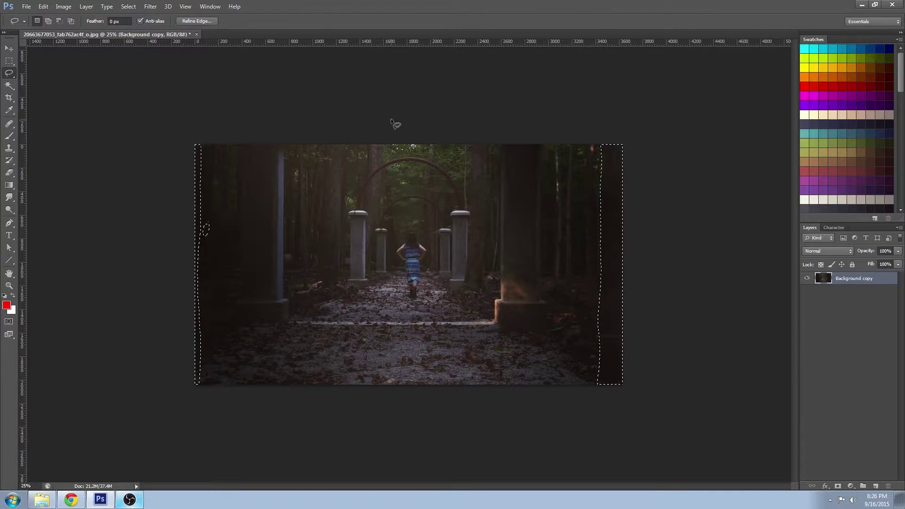
pyautogui.hotkey('ctrl', 'd')
# Content-aware fill the empty strip down the right edge, then outline the left pillar.
pyautogui.moveTo(626, 144)
pyautogui.mouseDown()
pyautogui.moveTo(604, 267)
pyautogui.moveTo(629, 390)
pyautogui.mouseUp()
pyautogui.click(42, 6)
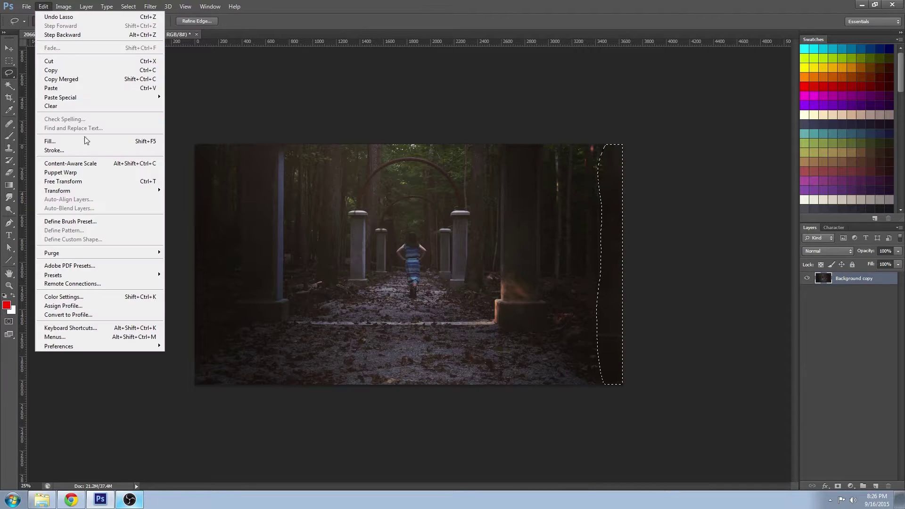
pyautogui.click(86, 137)
pyautogui.click(506, 146)
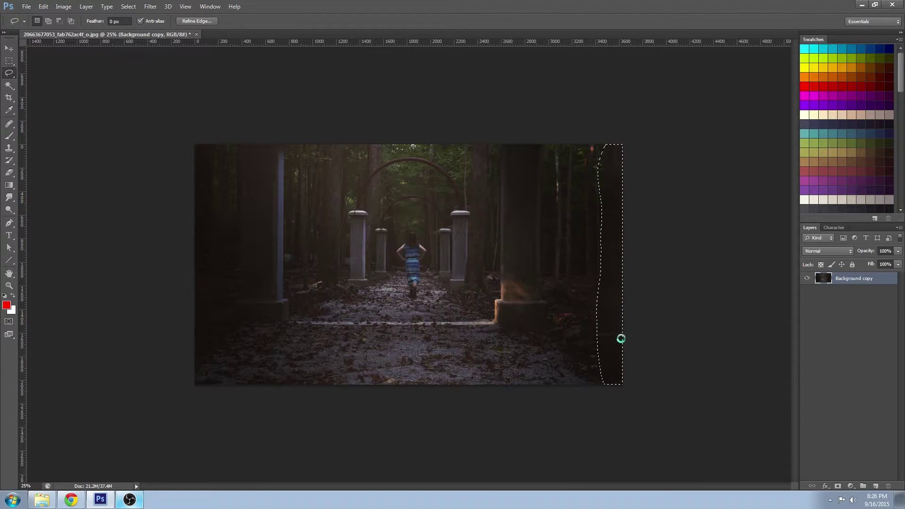
pyautogui.hotkey('ctrl', 'd')
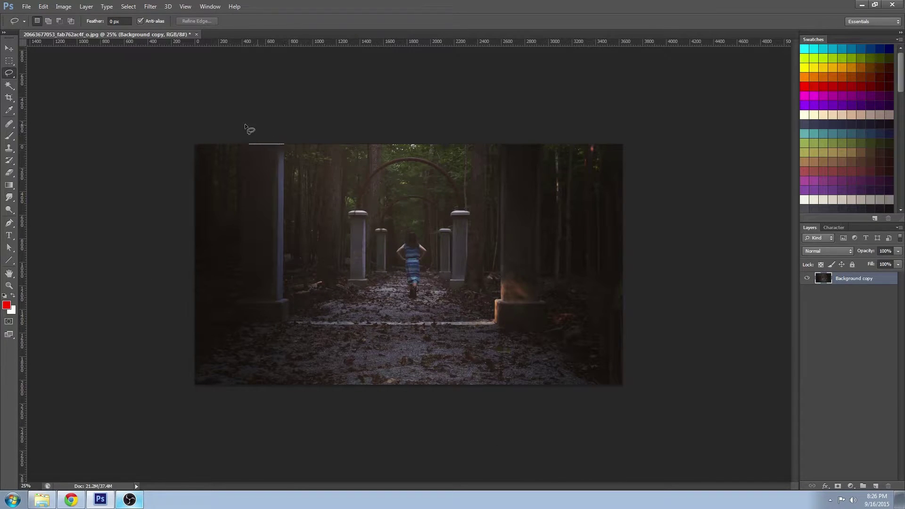
pyautogui.moveTo(244, 125)
pyautogui.mouseDown()
pyautogui.moveTo(225, 213)
pyautogui.moveTo(245, 341)
pyautogui.moveTo(293, 333)
pyautogui.moveTo(289, 146)
pyautogui.mouseUp()
# Feather the left-pillar selection by 30 pixels.
pyautogui.click(128, 7)
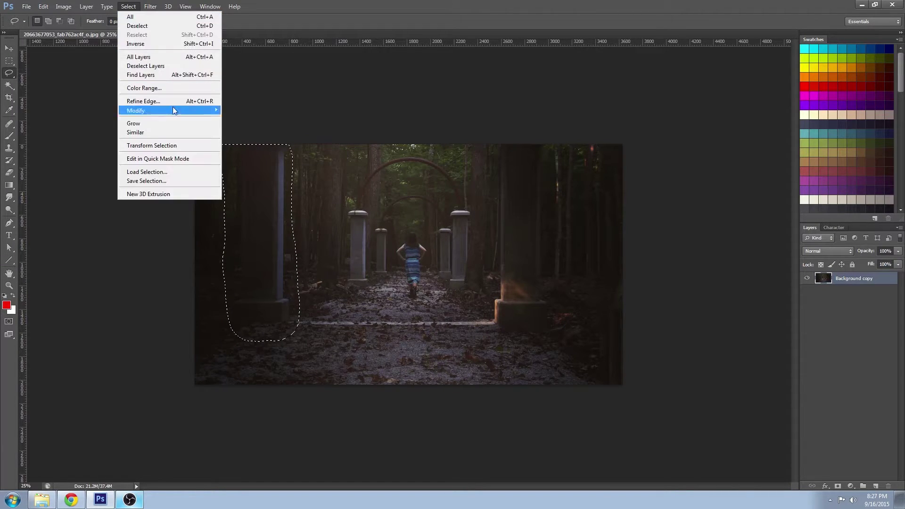
pyautogui.moveTo(196, 111)
pyautogui.click(257, 147)
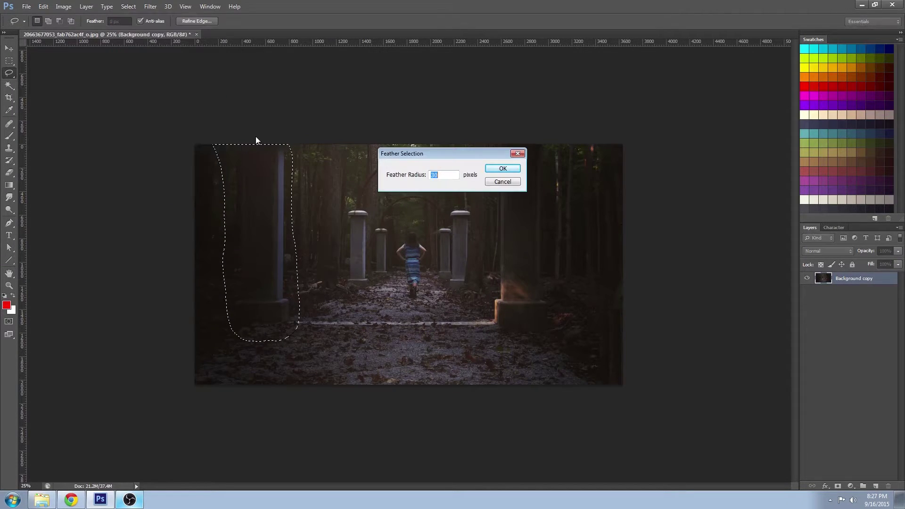
pyautogui.press('Return')
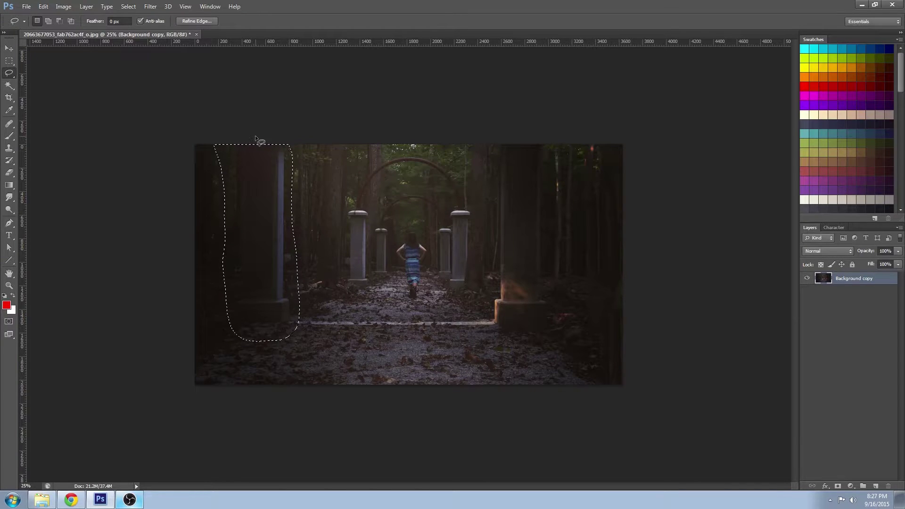
# Copy the pillar over to the right side and flip it horizontally.
pyautogui.click(11, 48)
pyautogui.moveTo(265, 264); pyautogui.dragTo(564, 286)
pyautogui.click(48, 9)
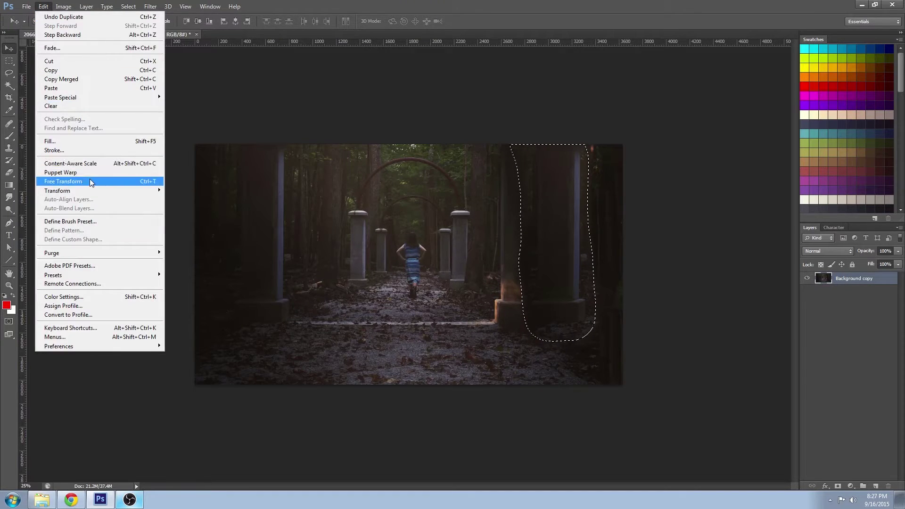
pyautogui.moveTo(90, 191)
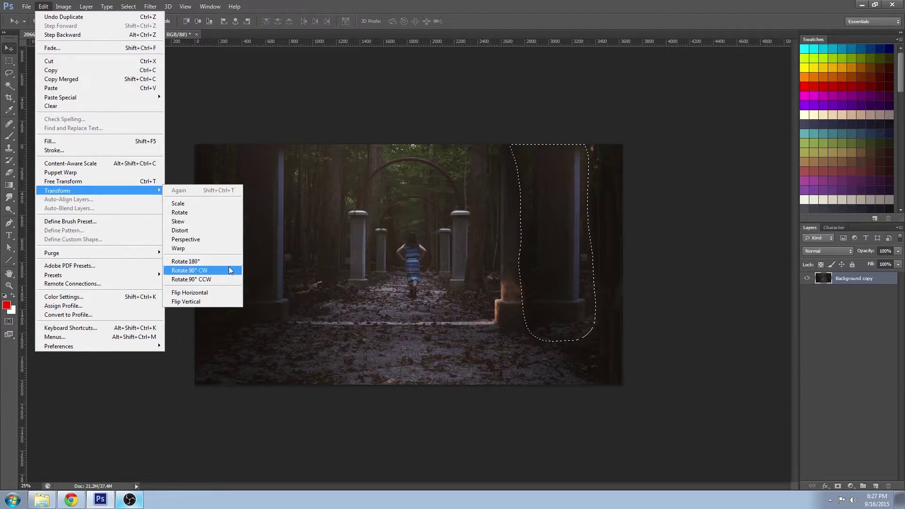
pyautogui.click(205, 290)
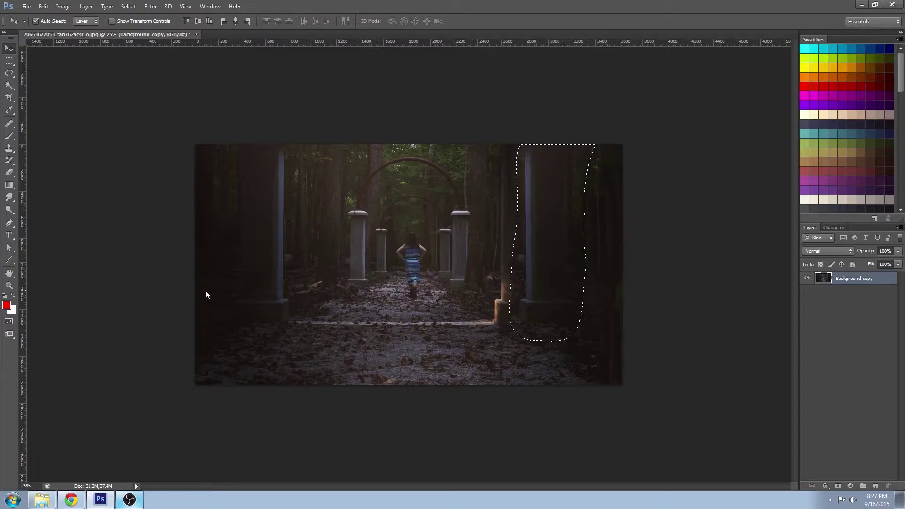
pyautogui.hotkey('ctrl', 'd')
# Paste the pillar in place as Layer 1, nudge it right, and select Background copy too.
pyautogui.click(43, 6)
pyautogui.moveTo(80, 98)
pyautogui.click(237, 98)
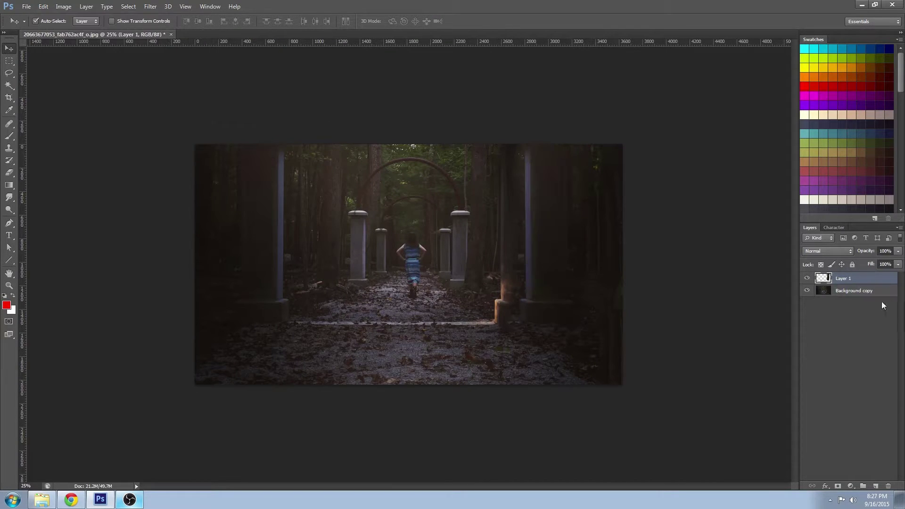
pyautogui.hotkey('shift', 'Right')
pyautogui.hotkey('shift', 'Right')
pyautogui.hotkey('shift', 'Right')
pyautogui.hotkey('shift', 'Right')
pyautogui.hotkey('shift', 'Right')
pyautogui.hotkey('shift', 'Right')
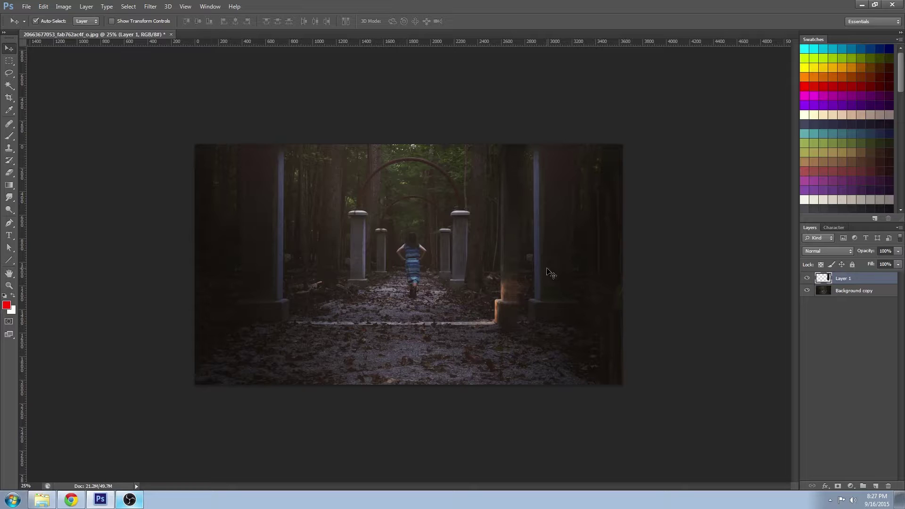
pyautogui.hotkey('shift', 'Right')
pyautogui.hotkey('shift', 'Right')
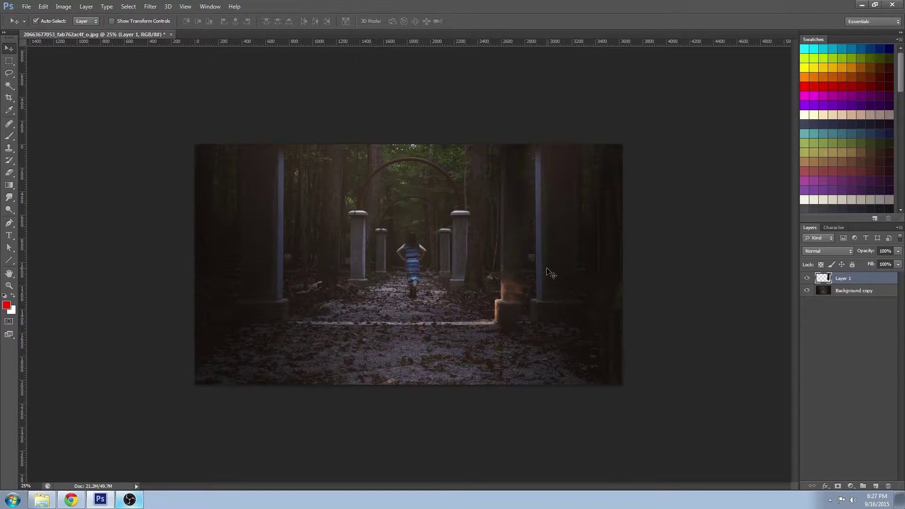
pyautogui.keyDown('shift'); pyautogui.click(838, 292); pyautogui.keyUp('shift')
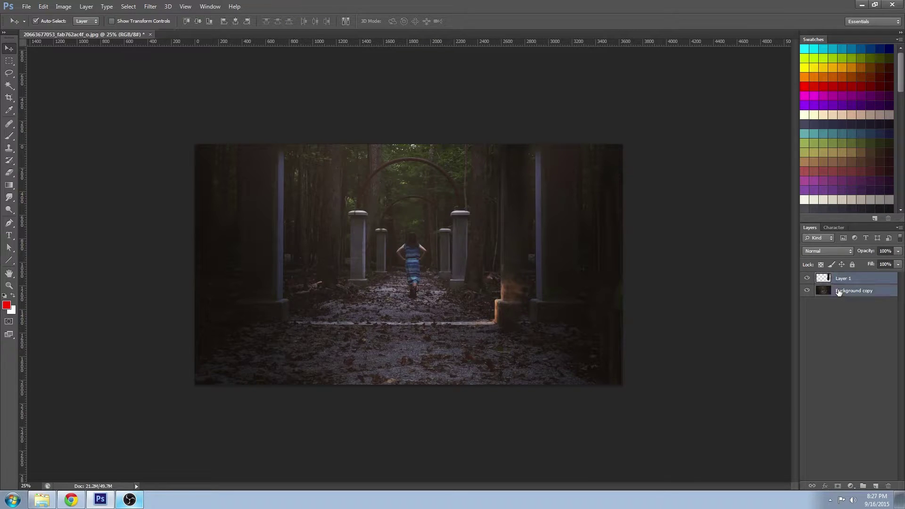
# Merge the selected layers, duplicate the result, and lasso the strip beside the right inner pillar.
pyautogui.hotkey('ctrl', 'e')
pyautogui.hotkey('ctrl', 'j')
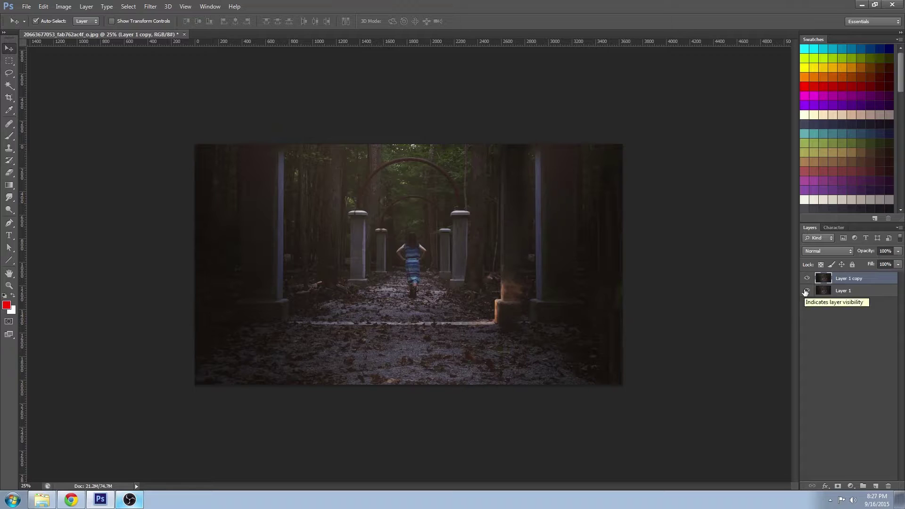
pyautogui.click(10, 73)
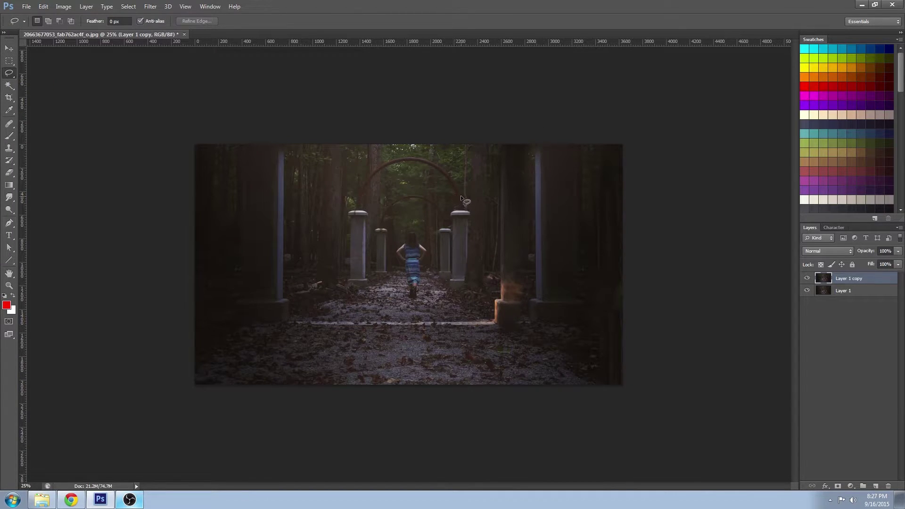
pyautogui.moveTo(466, 209)
pyautogui.mouseDown()
pyautogui.moveTo(452, 293)
pyautogui.moveTo(490, 309)
pyautogui.moveTo(497, 209)
pyautogui.moveTo(486, 132)
pyautogui.moveTo(469, 158)
pyautogui.moveTo(467, 210)
pyautogui.mouseUp()
# Nudge the selected strip slightly right and deselect it.
pyautogui.click(10, 49)
pyautogui.click(43, 6)
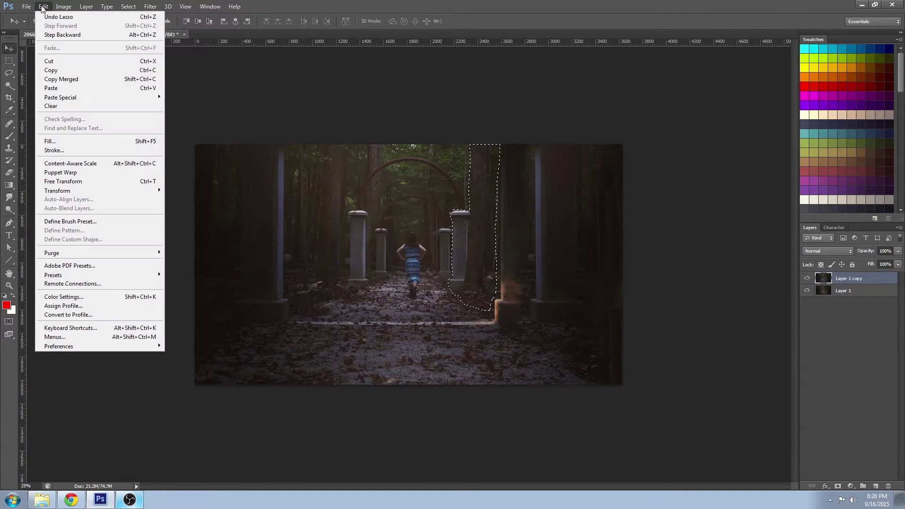
pyautogui.click(354, 91)
pyautogui.hotkey('shift', 'Right')
pyautogui.hotkey('shift', 'Right')
pyautogui.hotkey('shift', 'Right')
pyautogui.hotkey('shift', 'Right')
pyautogui.hotkey('shift', 'Right')
pyautogui.hotkey('shift', 'Right')
pyautogui.hotkey('shift', 'Right')
pyautogui.hotkey('shift', 'Right')
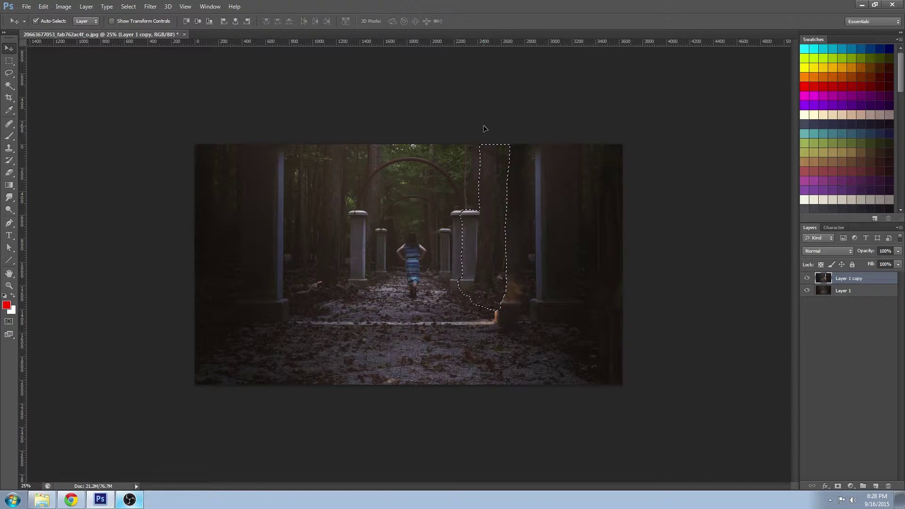
pyautogui.hotkey('ctrl', 'd')
# Hide Layer 1 copy and clone foliage and ground over the right inner pillar on Layer 1.
pyautogui.click(808, 279)
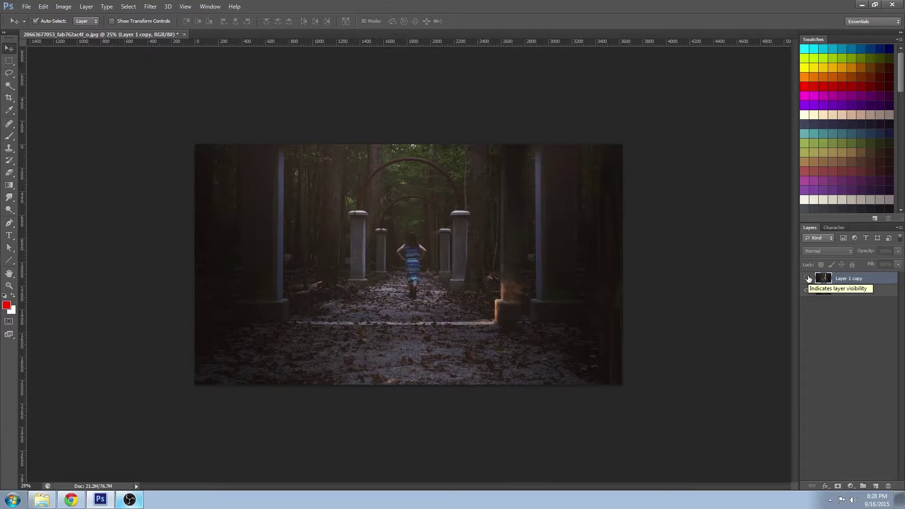
pyautogui.click(9, 148)
pyautogui.press('alt')
pyautogui.click(847, 291)
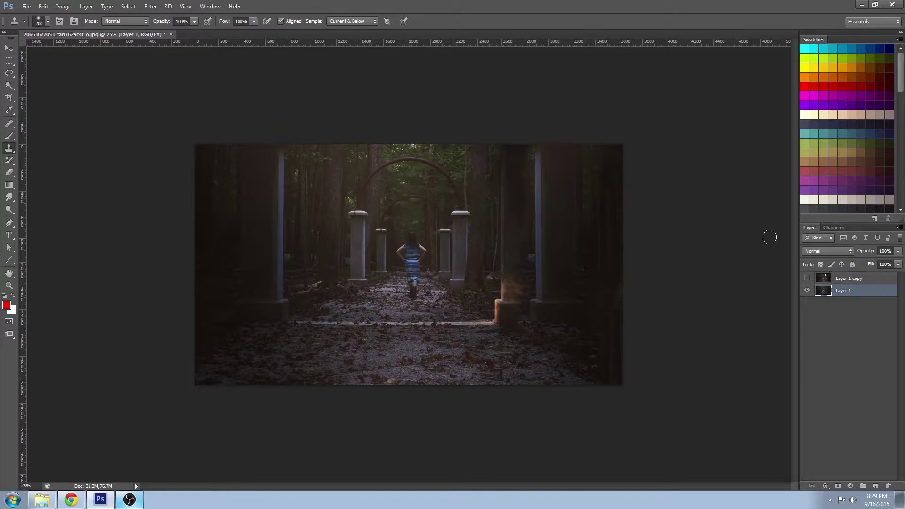
pyautogui.keyDown('alt'); pyautogui.click(461, 169); pyautogui.keyUp('alt')
pyautogui.moveTo(456, 257); pyautogui.dragTo(456, 204)
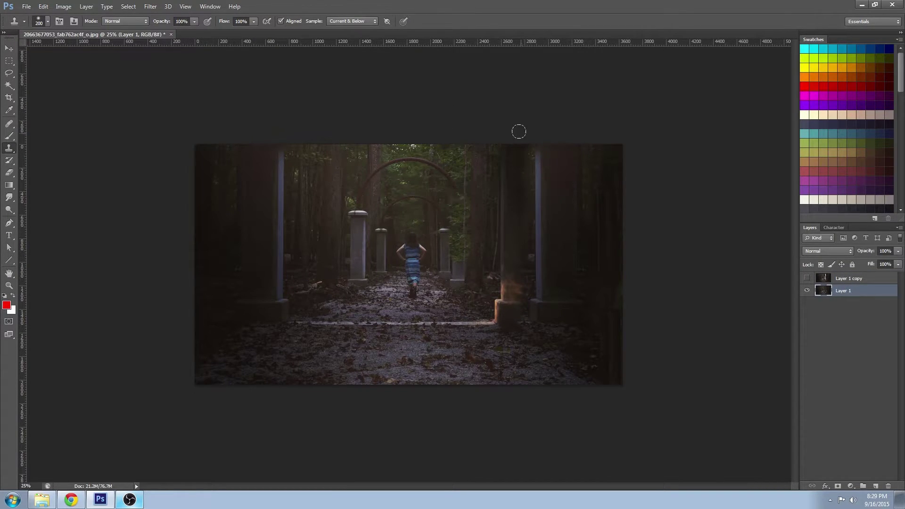
pyautogui.moveTo(459, 297); pyautogui.dragTo(455, 250)
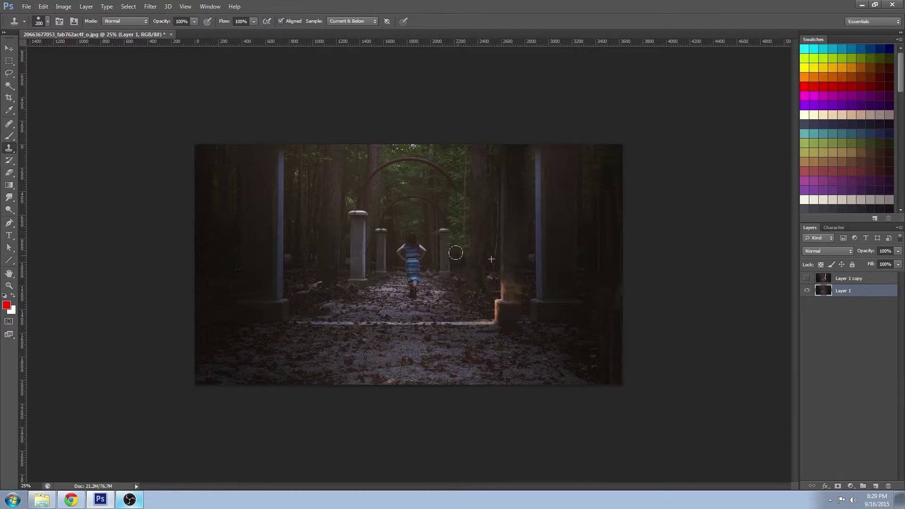
# Toggle Layer 1 copy's visibility to compare the clone work, leaving it hidden.
pyautogui.click(807, 278)
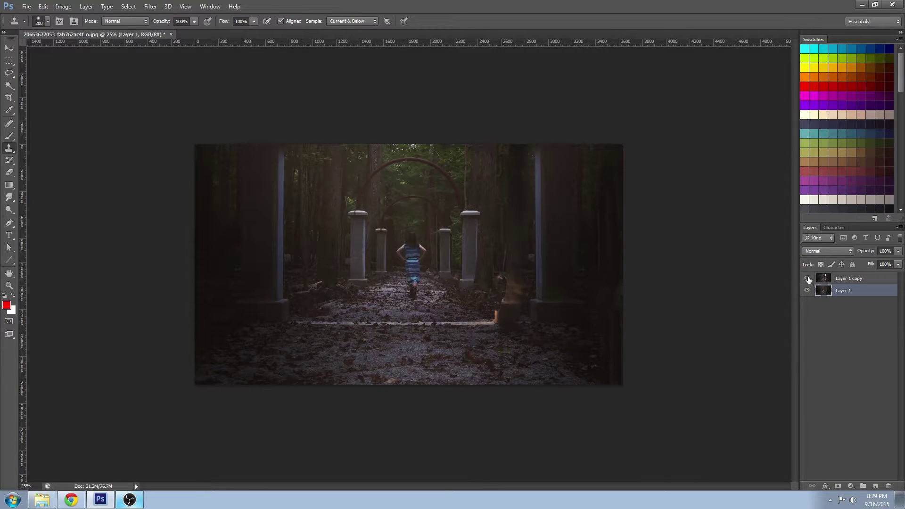
pyautogui.click(807, 278)
pyautogui.click(807, 278)
pyautogui.click(807, 279)
pyautogui.click(807, 279)
pyautogui.click(807, 280)
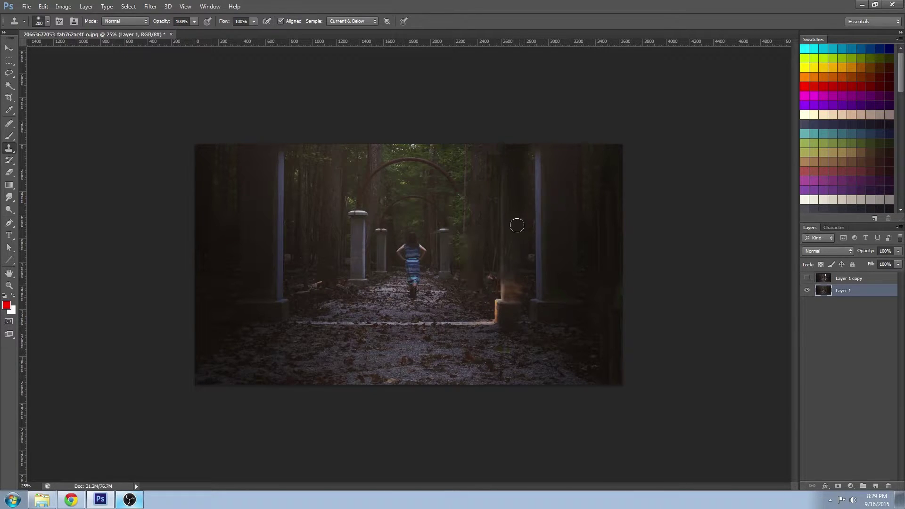
# Clone darker ground over the lit orange patch at the pillar base, shrinking the brush to 175 then 100.
pyautogui.click(500, 310)
pyautogui.click(506, 309)
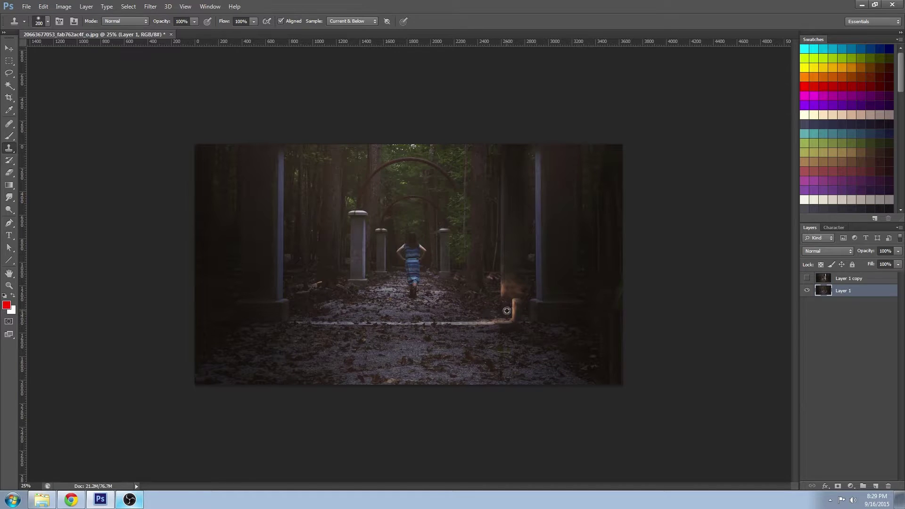
pyautogui.press('[')
pyautogui.click(521, 317)
pyautogui.press('[')
pyautogui.press('[')
pyautogui.press('[')
pyautogui.click(518, 309)
pyautogui.click(512, 311)
pyautogui.click(9, 73)
# Content-aware fill a lasso selection of the trunk beside the right pillar.
pyautogui.moveTo(498, 277)
pyautogui.mouseDown()
pyautogui.moveTo(500, 299)
pyautogui.moveTo(517, 305)
pyautogui.moveTo(521, 210)
pyautogui.moveTo(501, 156)
pyautogui.moveTo(499, 280)
pyautogui.mouseUp()
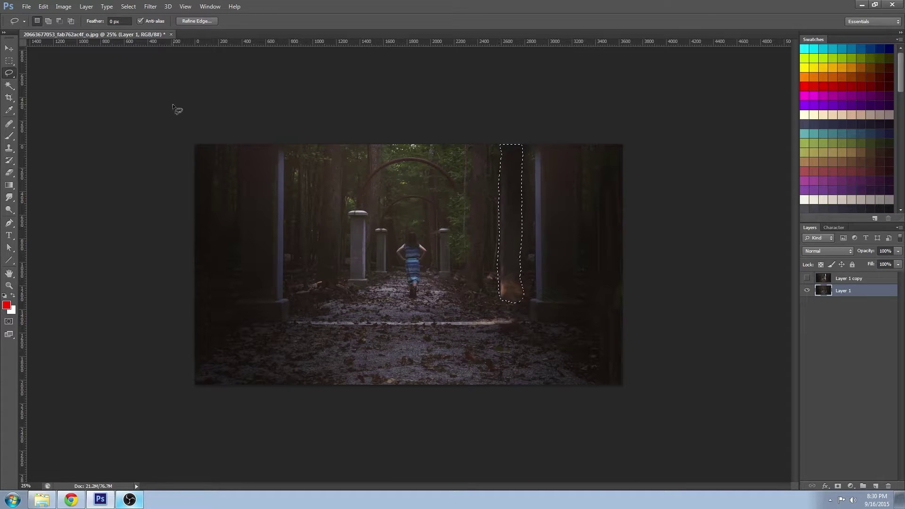
pyautogui.click(42, 6)
pyautogui.click(79, 141)
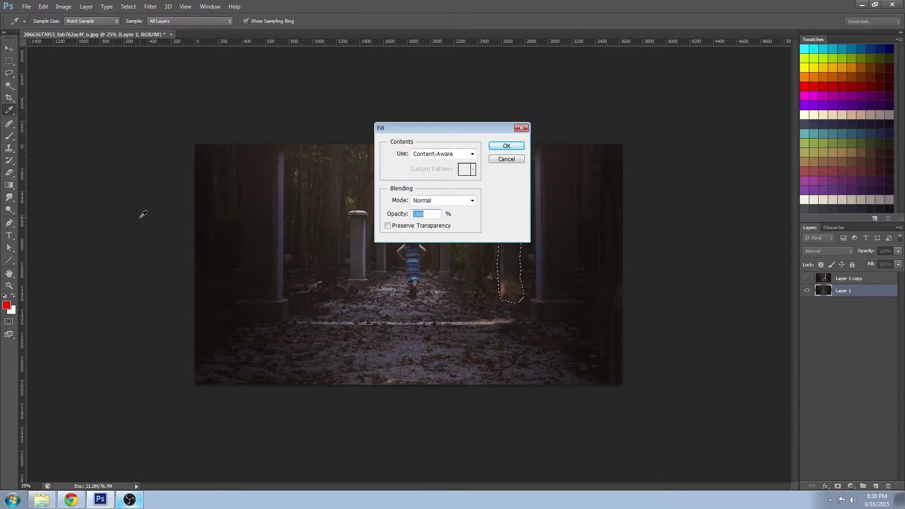
pyautogui.click(507, 145)
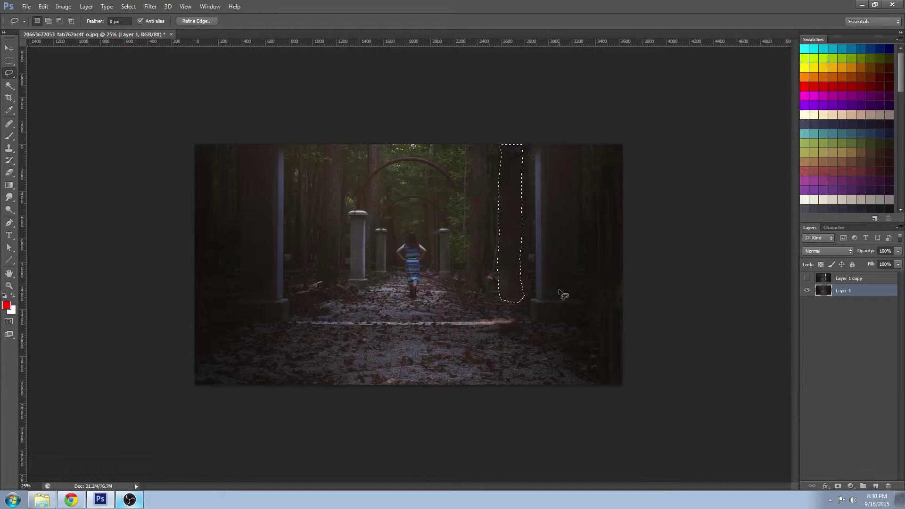
pyautogui.hotkey('ctrl', 'd')
# Patch the trunk right of the archway with texture from the left trunk.
pyautogui.press('s')
pyautogui.moveTo(500, 142)
pyautogui.mouseDown()
pyautogui.moveTo(500, 295)
pyautogui.moveTo(522, 290)
pyautogui.moveTo(526, 144)
pyautogui.mouseUp()
pyautogui.moveTo(9, 124); pyautogui.dragTo(34, 134)
pyautogui.click(55, 140)
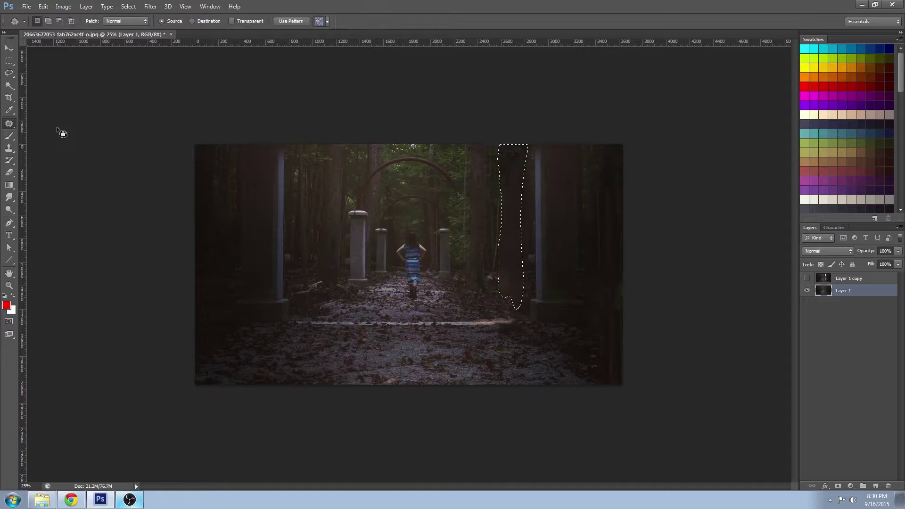
pyautogui.moveTo(512, 255); pyautogui.dragTo(226, 228)
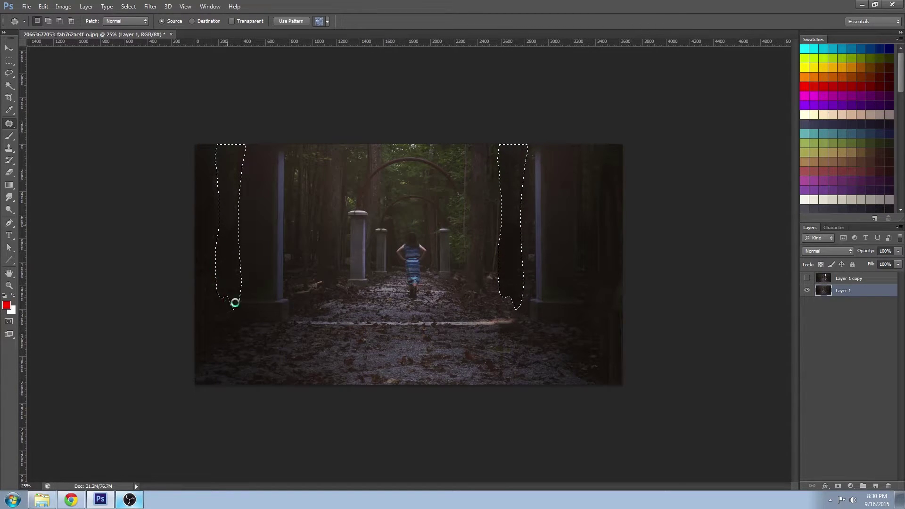
pyautogui.hotkey('ctrl', 'd')
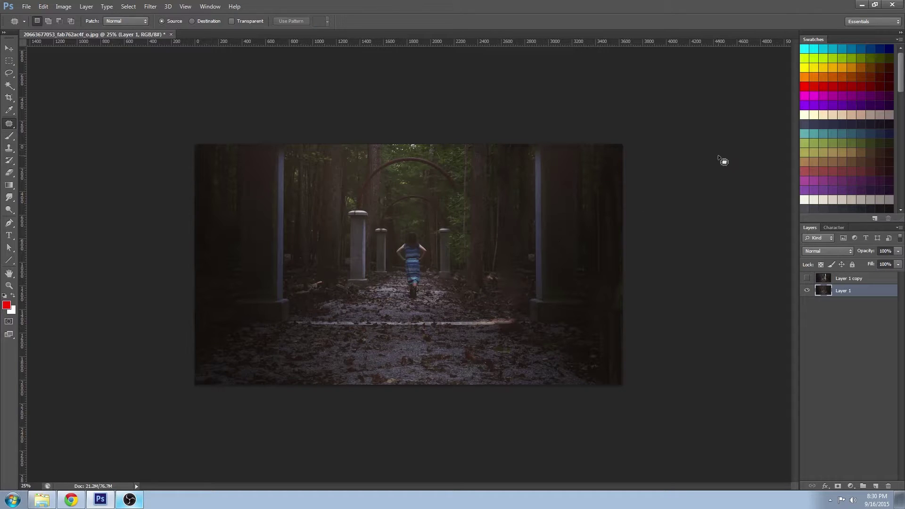
# Mask Layer 1 copy and paint out the bright patch near the right pillar with a 400 px black brush.
pyautogui.click(808, 280)
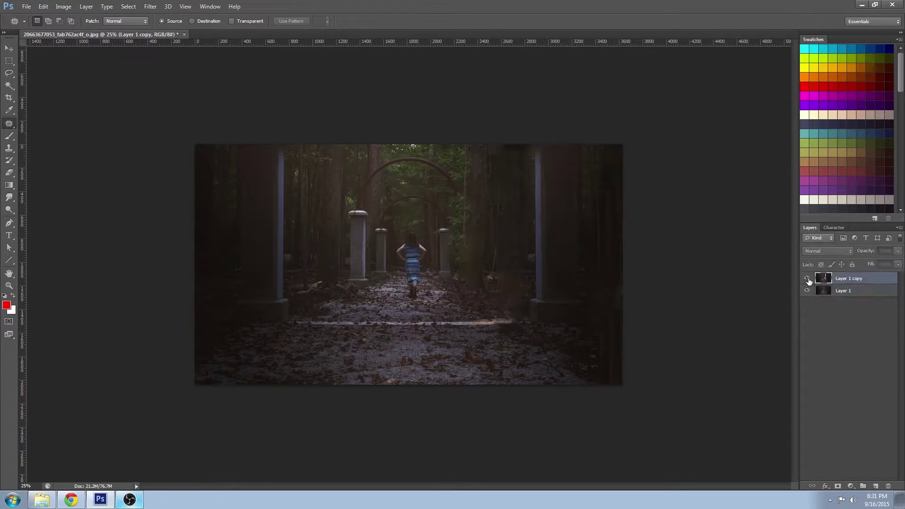
pyautogui.click(808, 281)
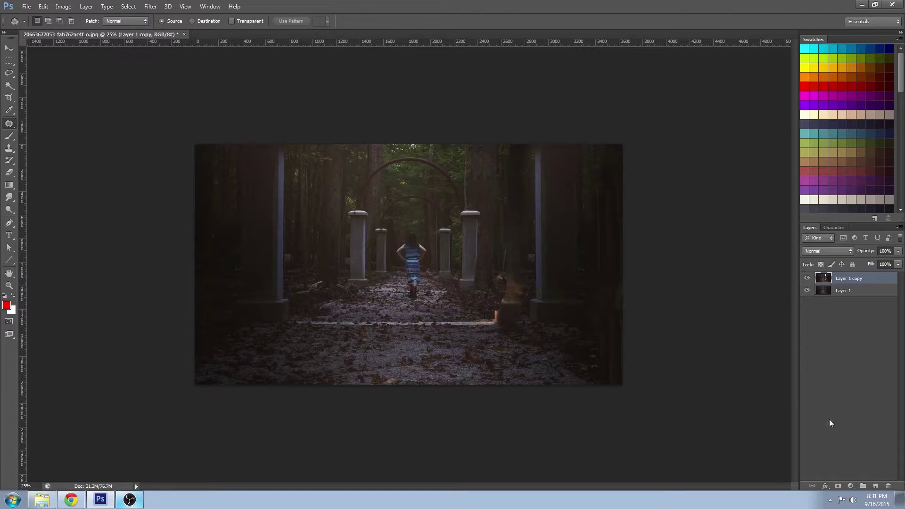
pyautogui.click(838, 485)
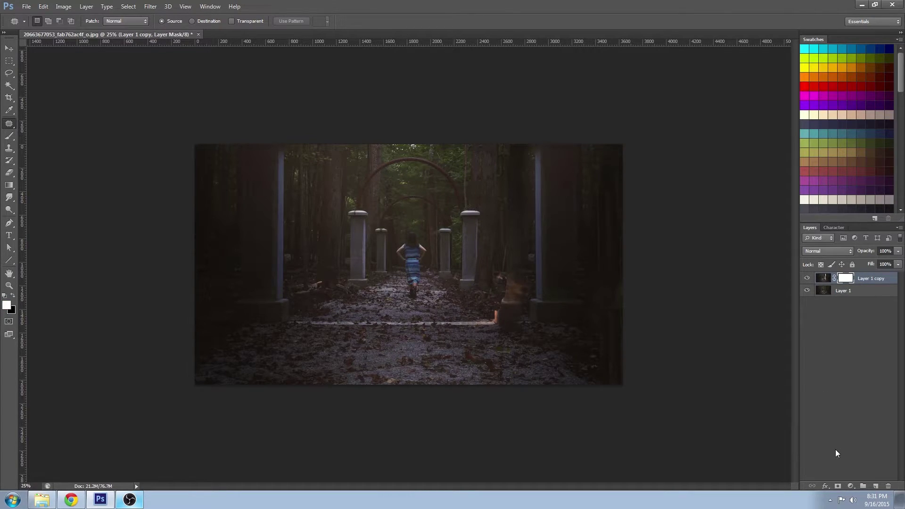
pyautogui.click(14, 135)
pyautogui.press('x')
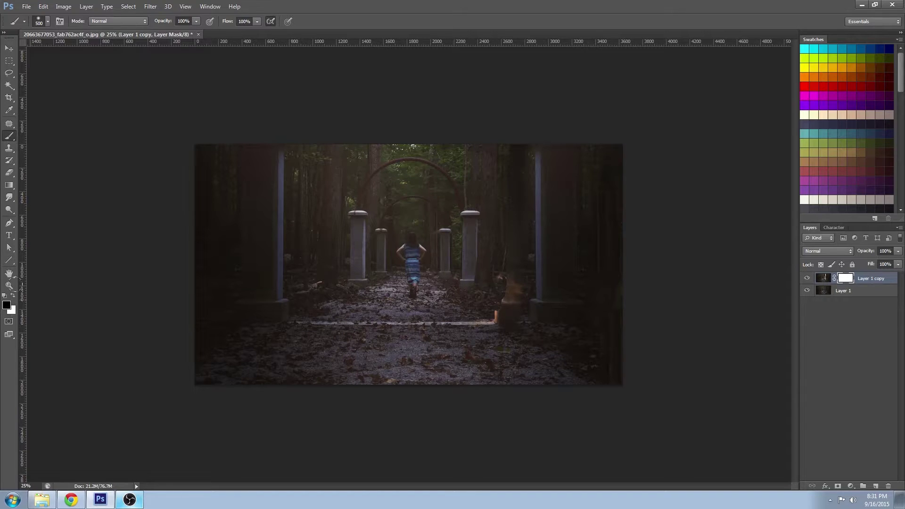
pyautogui.press(']')
pyautogui.moveTo(498, 309); pyautogui.dragTo(505, 279)
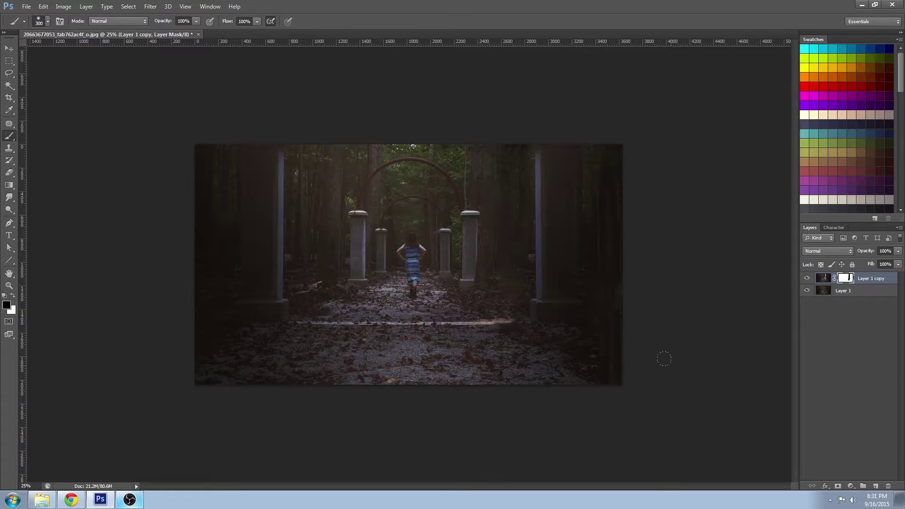
# Check the mask by toggling Layer 1 copy, then duplicate Layer 1 as Layer 1 copy 2.
pyautogui.click(806, 279)
pyautogui.click(806, 279)
pyautogui.click(807, 279)
pyautogui.click(806, 279)
pyautogui.moveTo(843, 292); pyautogui.dragTo(875, 485)
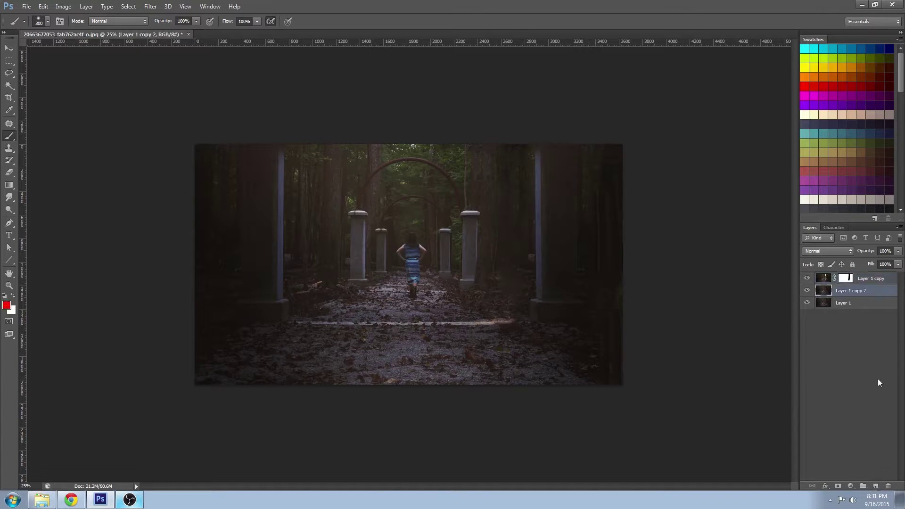
pyautogui.keyDown('shift'); pyautogui.click(867, 279); pyautogui.keyUp('shift')
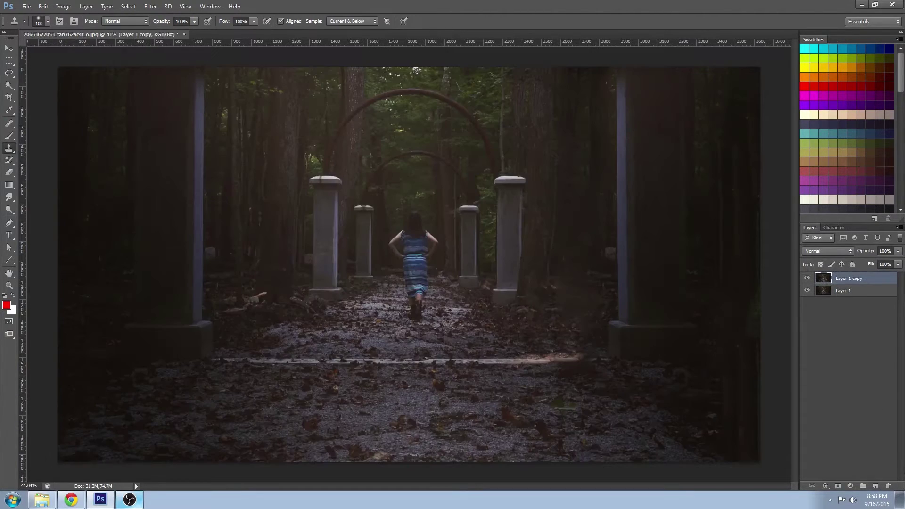
# Lasso the dark lower-left corner area and feather the selection.
pyautogui.click(9, 72)
pyautogui.moveTo(58, 296)
pyautogui.mouseDown()
pyautogui.moveTo(118, 390)
pyautogui.moveTo(57, 459)
pyautogui.moveTo(102, 305)
pyautogui.moveTo(76, 347)
pyautogui.mouseUp()
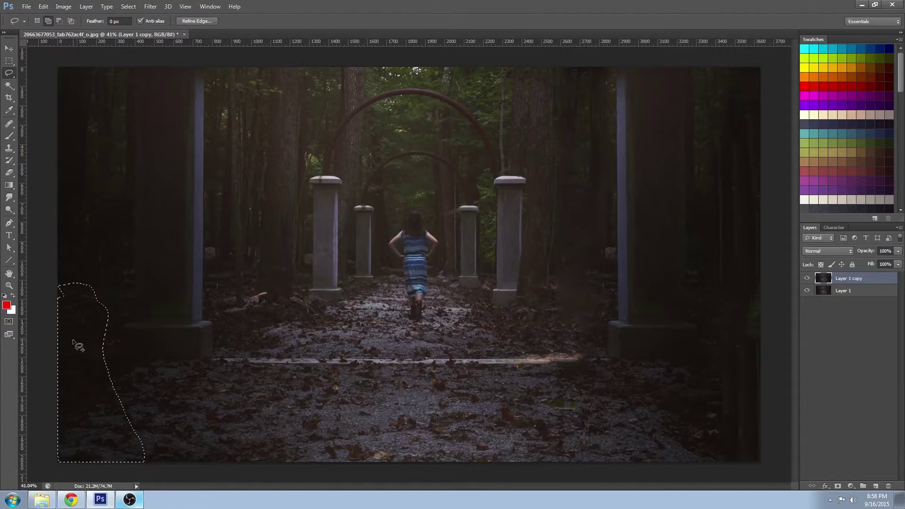
pyautogui.click(128, 6)
pyautogui.moveTo(192, 111)
pyautogui.click(243, 145)
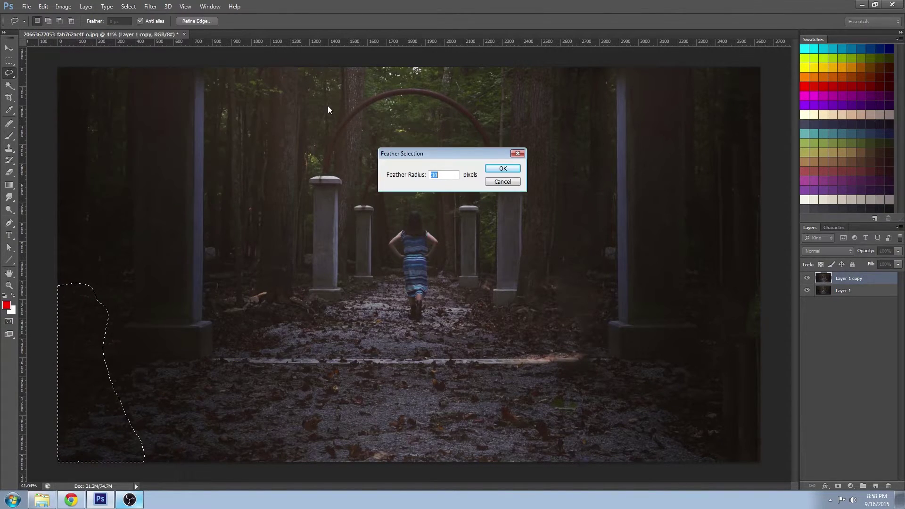
pyautogui.click(505, 168)
# Move the corner piece right, flip it horizontally, and place it at the lower-right corner.
pyautogui.press('v')
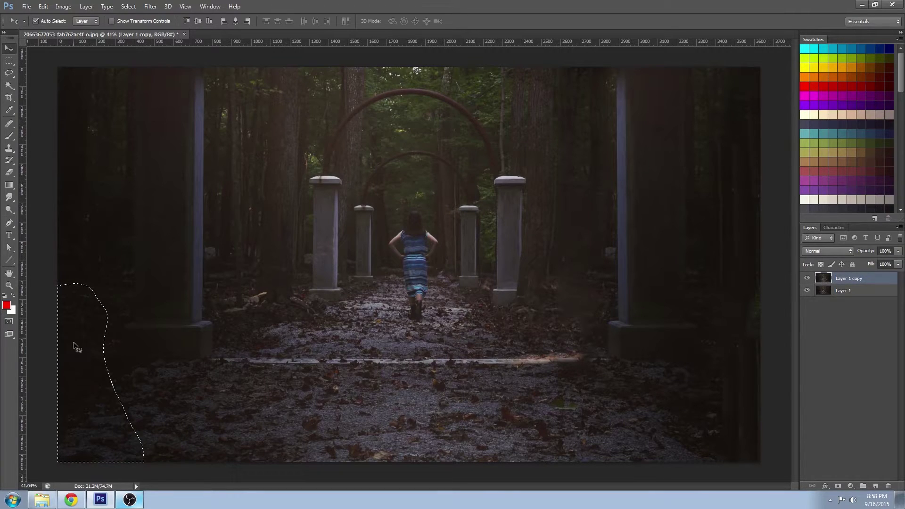
pyautogui.moveTo(76, 349); pyautogui.dragTo(630, 349)
pyautogui.click(43, 6)
pyautogui.moveTo(129, 186)
pyautogui.click(198, 298)
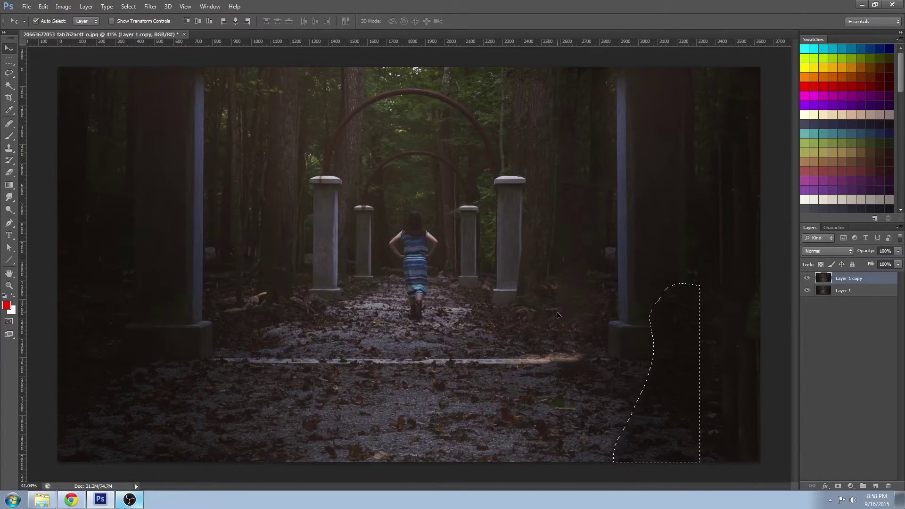
pyautogui.moveTo(672, 415); pyautogui.dragTo(731, 426)
pyautogui.hotkey('ctrl', 'd')
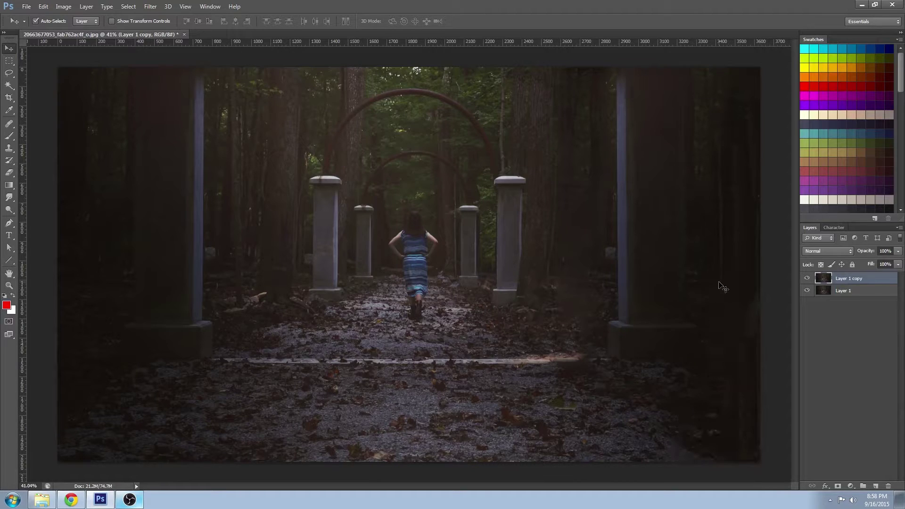
# Paste in place as Layer 2, reset colours to black and white, and add a layer mask.
pyautogui.click(43, 6)
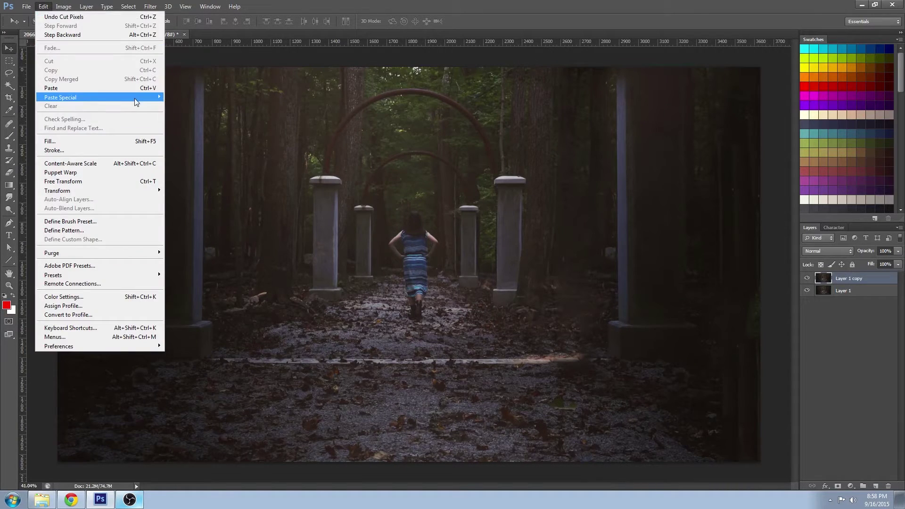
pyautogui.moveTo(193, 100)
pyautogui.click(245, 97)
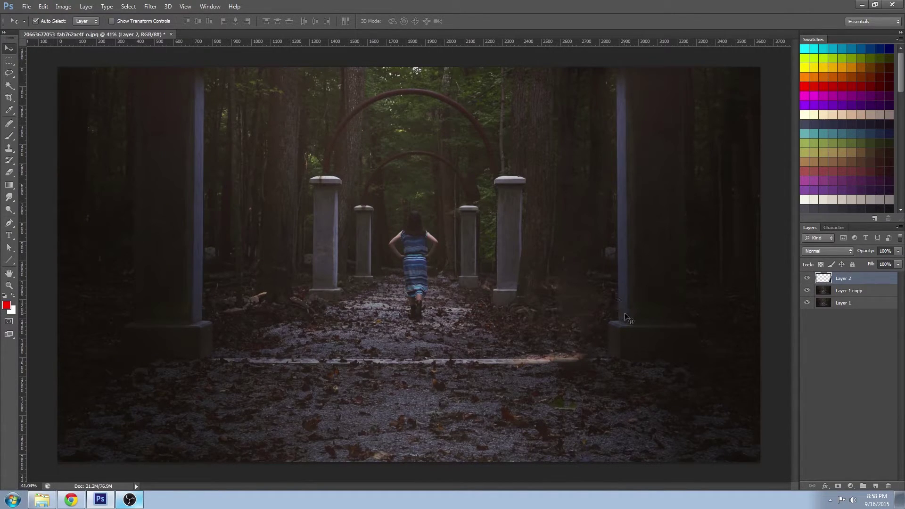
pyautogui.click(10, 136)
pyautogui.click(5, 295)
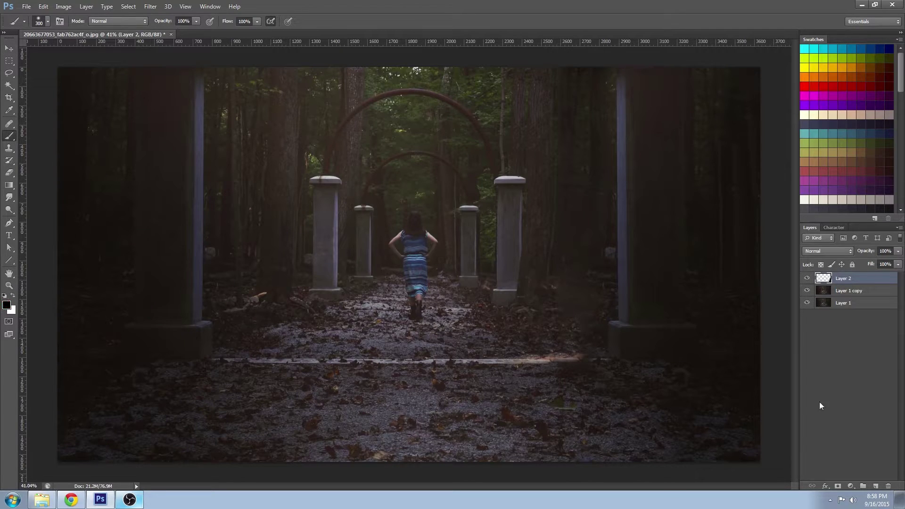
pyautogui.click(837, 486)
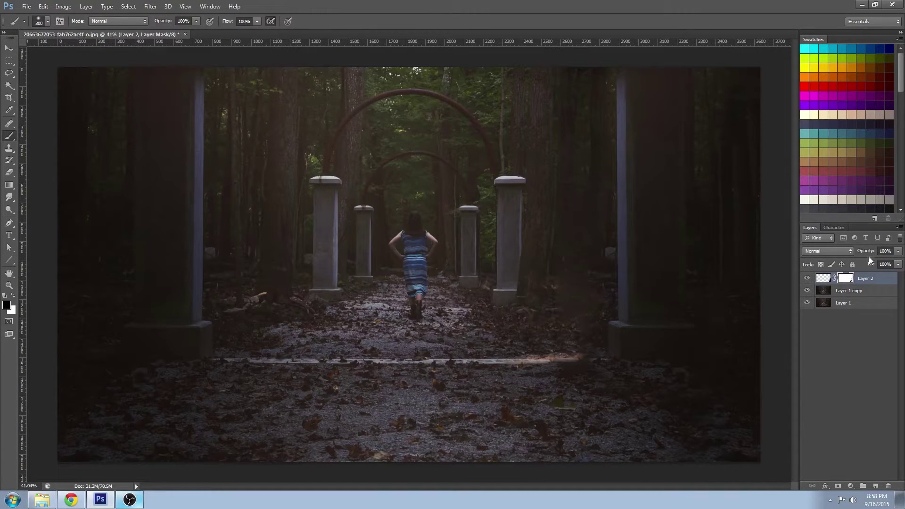
pyautogui.keyDown('shift'); pyautogui.click(860, 293); pyautogui.keyUp('shift')
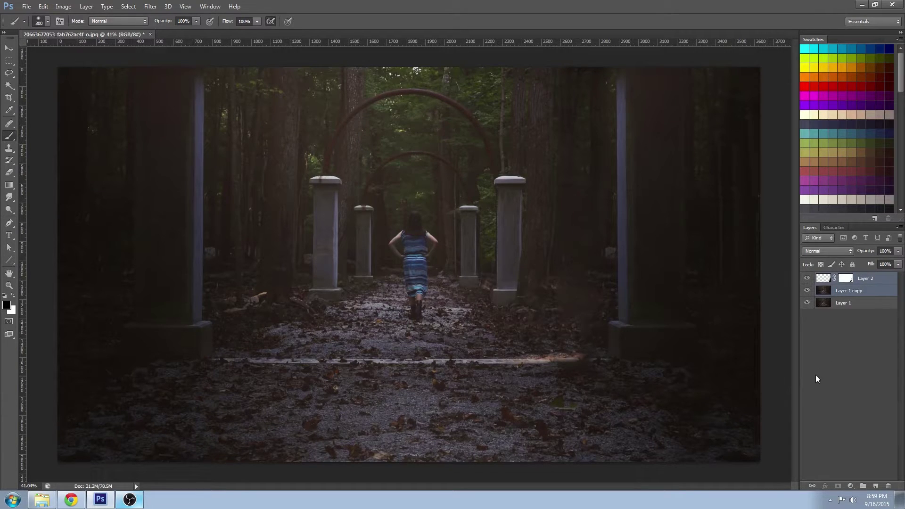
# Merge the two upper layers into Layer 2 and lasso the empty lower-right edge strip.
pyautogui.hotkey('ctrl', 'e')
pyautogui.press('l')
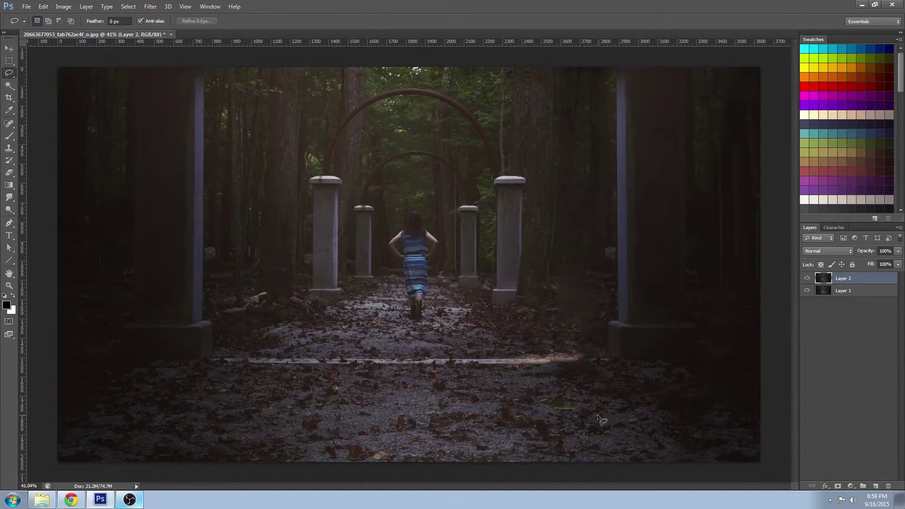
pyautogui.moveTo(708, 461)
pyautogui.mouseDown()
pyautogui.moveTo(742, 451)
pyautogui.moveTo(755, 437)
pyautogui.moveTo(761, 321)
pyautogui.mouseUp()
# Fill the lassoed strip with Content-Aware fill and deselect.
pyautogui.click(44, 6)
pyautogui.click(61, 142)
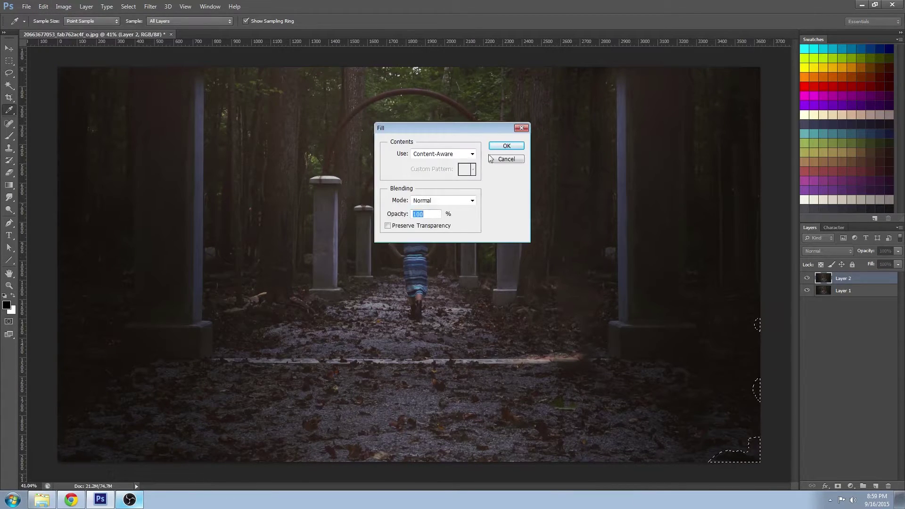
pyautogui.press('Return')
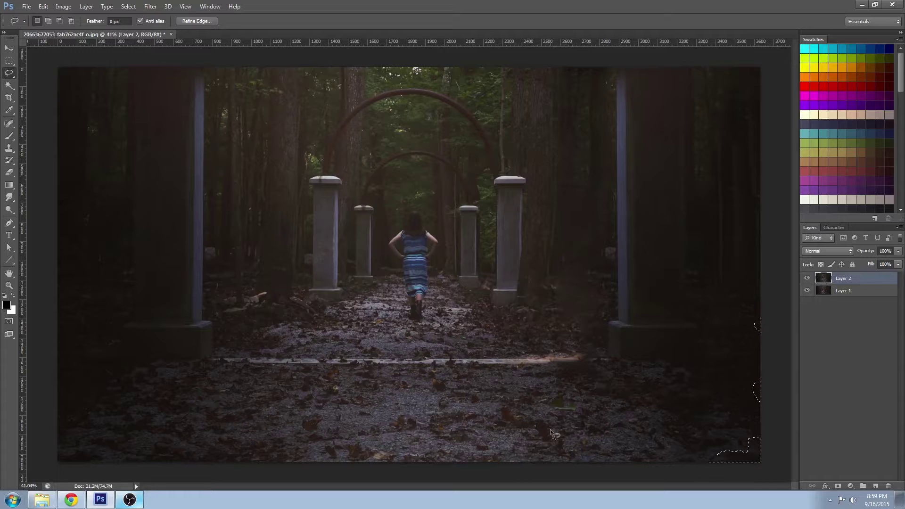
pyautogui.hotkey('ctrl', 'd')
pyautogui.click(9, 123)
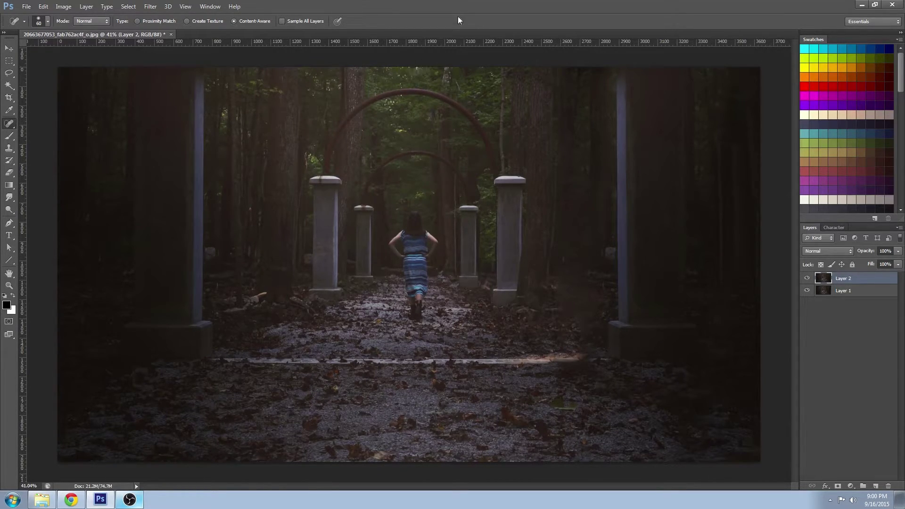
# Set up the Healing Brush at size 70 and heal the photo's lower-right corner.
pyautogui.press('s')
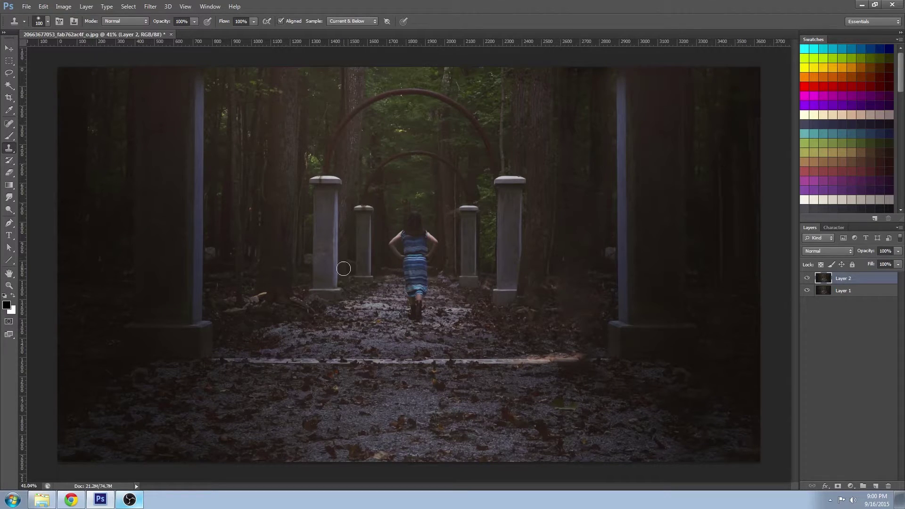
pyautogui.click(11, 126)
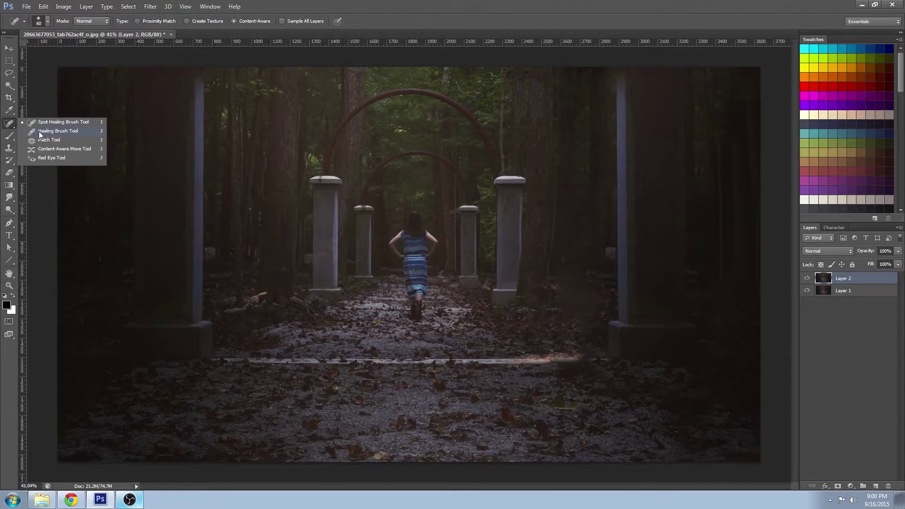
pyautogui.click(52, 131)
pyautogui.keyDown('alt'); pyautogui.click(396, 82); pyautogui.keyUp('alt')
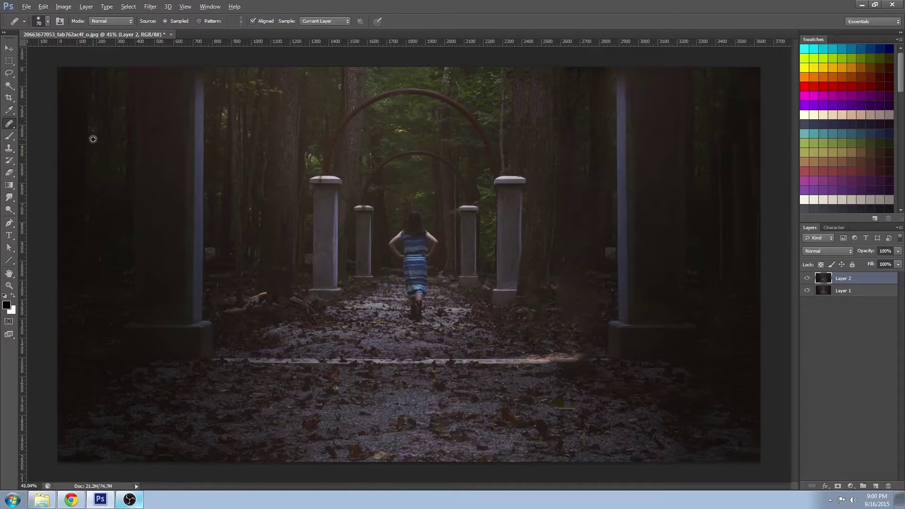
pyautogui.press('[')
pyautogui.press('[')
pyautogui.press('[')
pyautogui.press('[')
pyautogui.moveTo(711, 449); pyautogui.dragTo(742, 456)
# Sample clean path texture and heal the small spots on the right side of the path.
pyautogui.keyDown('alt'); pyautogui.click(246, 318); pyautogui.keyUp('alt')
pyautogui.click(585, 321)
pyautogui.moveTo(612, 325); pyautogui.dragTo(593, 321)
pyautogui.click(578, 303)
pyautogui.click(556, 309)
pyautogui.click(9, 285)
# At 33.3% zoom, clone-stamp the bright plank line further to the right.
pyautogui.hotkey('ctrl', '-')
pyautogui.hotkey('ctrl', '-')
pyautogui.hotkey('ctrl', '-')
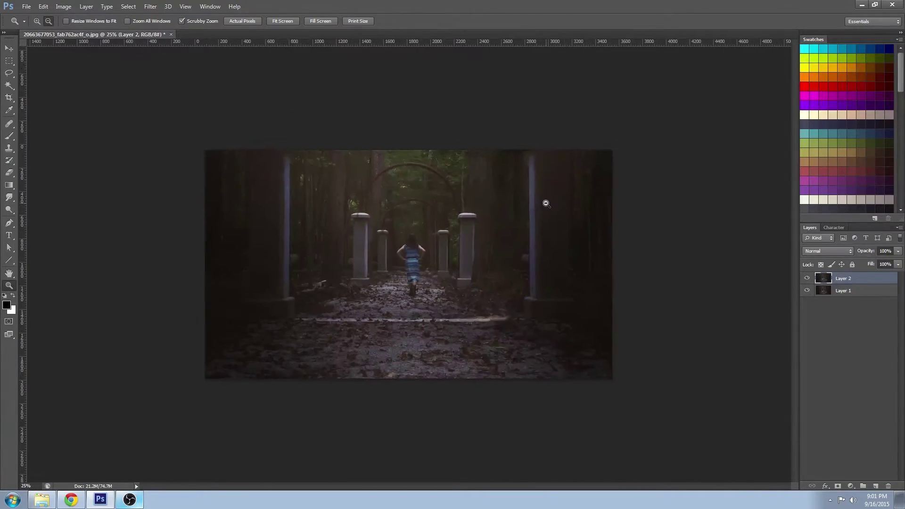
pyautogui.hotkey('ctrl', '+')
pyautogui.hotkey('ctrl', '+')
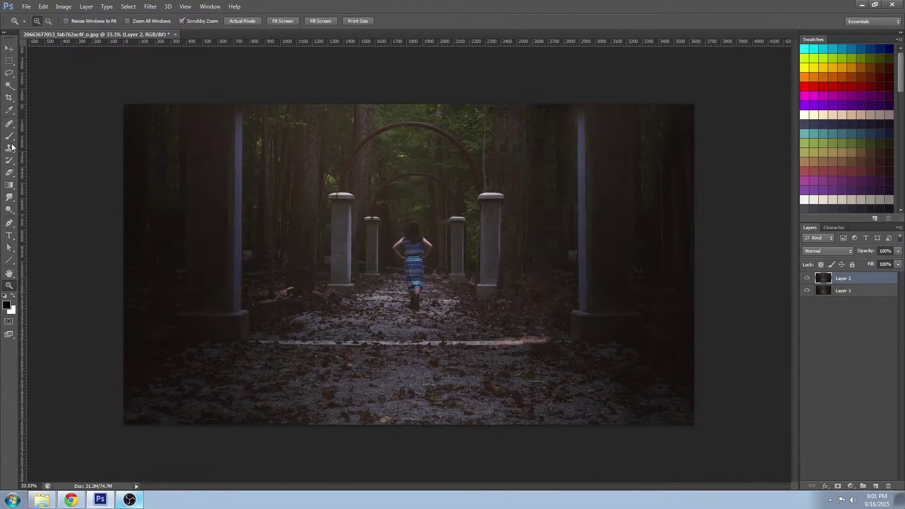
pyautogui.click(9, 147)
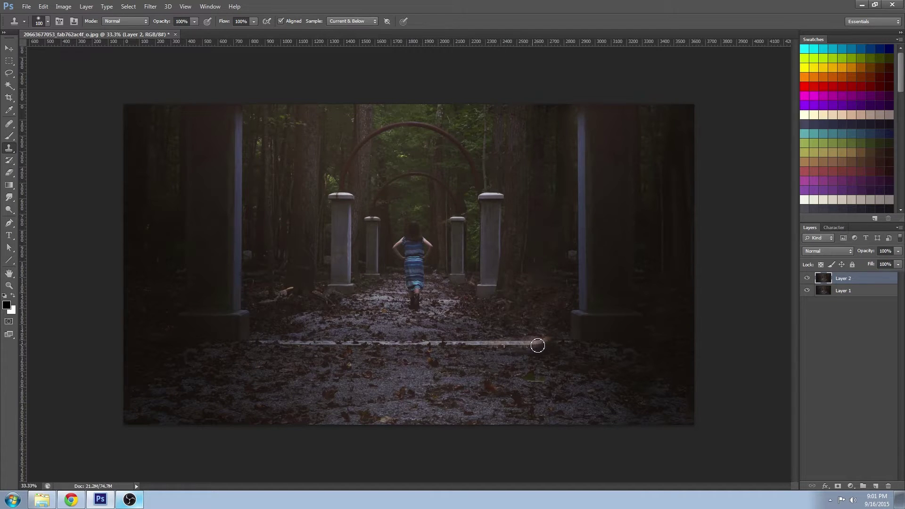
pyautogui.moveTo(537, 346); pyautogui.dragTo(563, 343)
# Lasso the plank's left end and feather the selection by 30 pixels.
pyautogui.press('l')
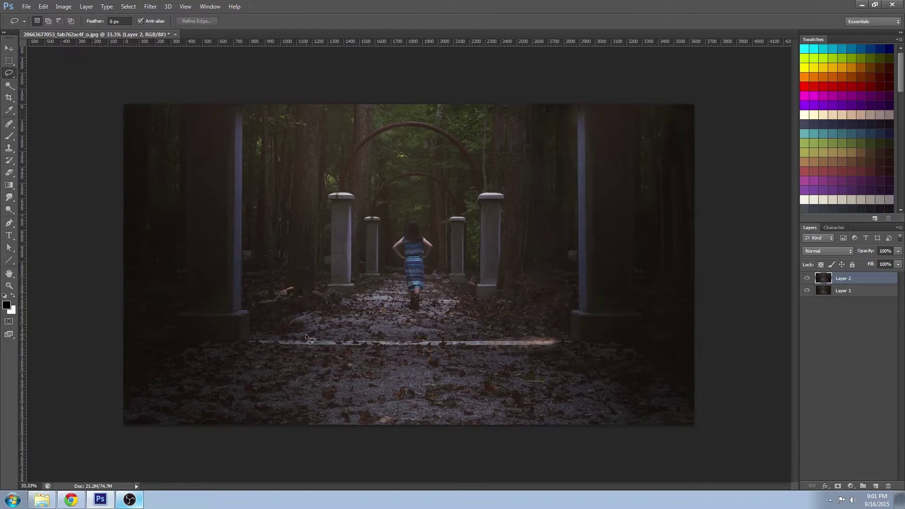
pyautogui.moveTo(305, 335)
pyautogui.mouseDown()
pyautogui.moveTo(282, 336)
pyautogui.moveTo(330, 345)
pyautogui.mouseUp()
pyautogui.click(130, 7)
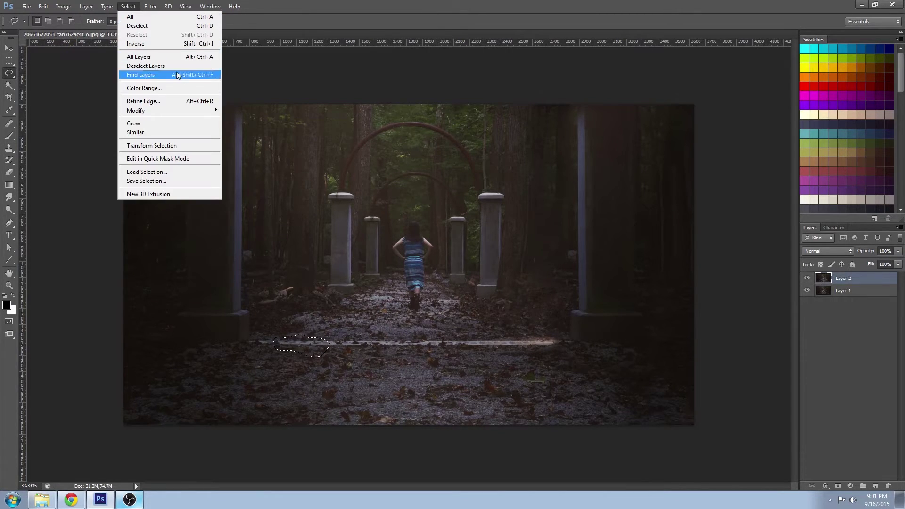
pyautogui.moveTo(205, 111)
pyautogui.click(282, 146)
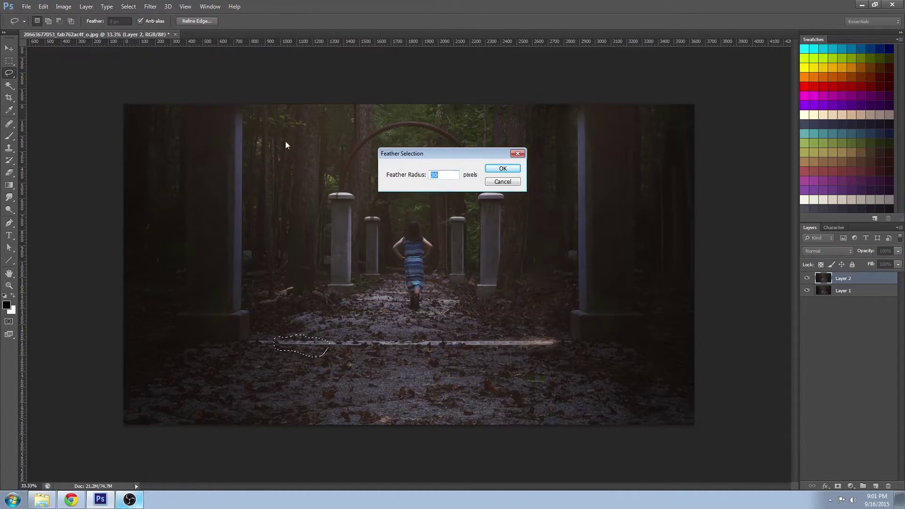
pyautogui.click(502, 168)
# Move the feathered plank patch onto the plank's right end, deselect, and duplicate Layer 2.
pyautogui.press('v')
pyautogui.moveTo(308, 352); pyautogui.dragTo(539, 354)
pyautogui.click(43, 6)
pyautogui.click(210, 290)
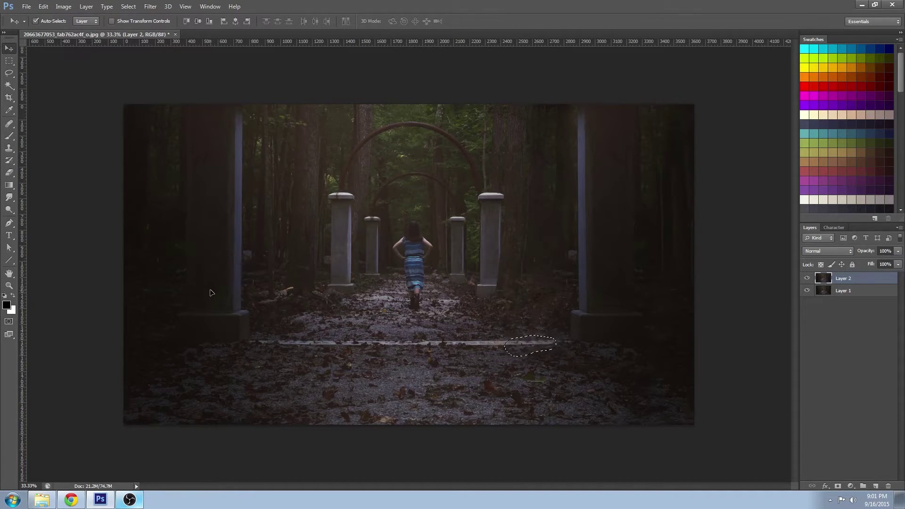
pyautogui.hotkey('ctrl', 'd')
pyautogui.moveTo(881, 283); pyautogui.dragTo(874, 488)
# Paint black with a very large brush (reduced to 1200) over the upper-left and upper-right forest.
pyautogui.press('m')
pyautogui.press('b')
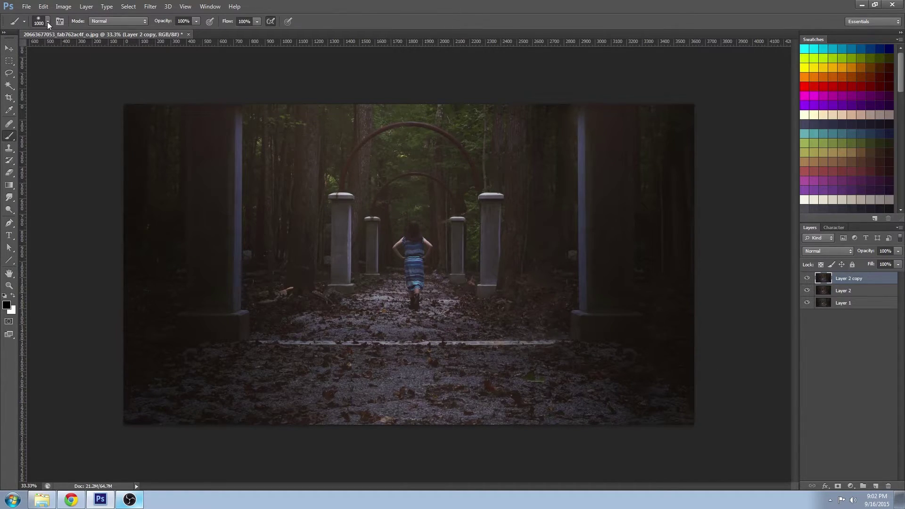
pyautogui.click(47, 22)
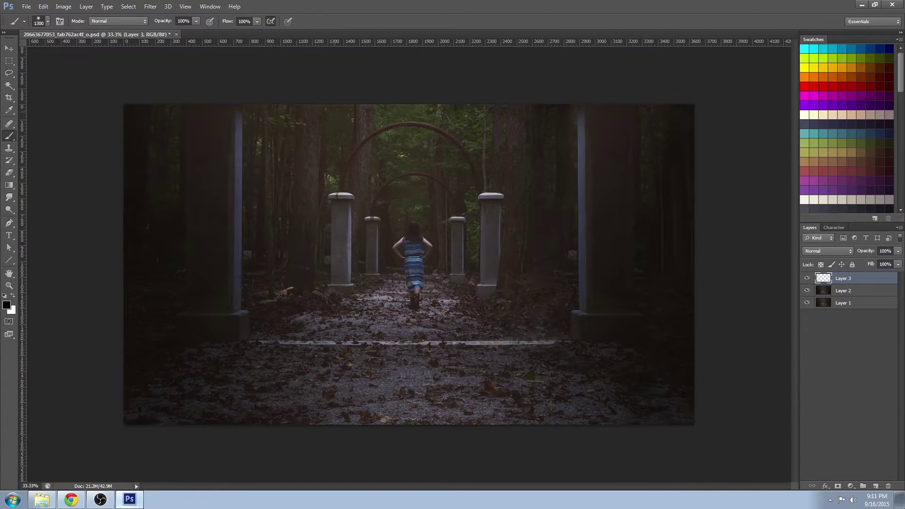
pyautogui.moveTo(335, 188); pyautogui.dragTo(268, 161)
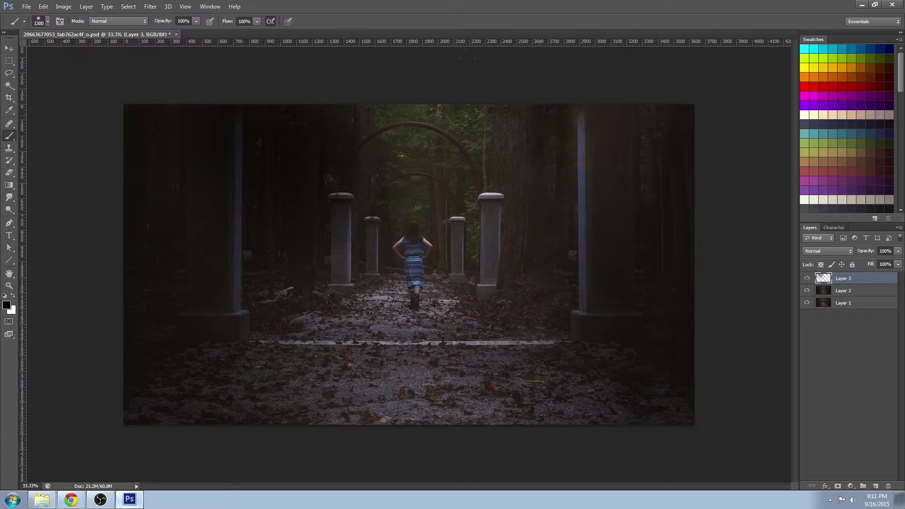
pyautogui.moveTo(471, 160)
pyautogui.mouseDown()
pyautogui.moveTo(613, 165)
pyautogui.moveTo(674, 198)
pyautogui.mouseUp()
pyautogui.press('[')
pyautogui.click(494, 148)
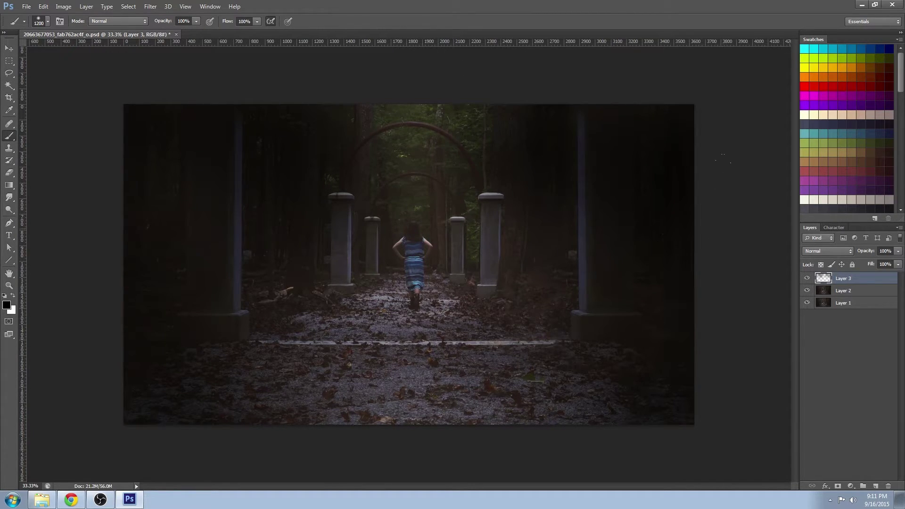
# Re-apply the last blur twice to the dark paint and set Layer 3 to Multiply.
pyautogui.click(151, 6)
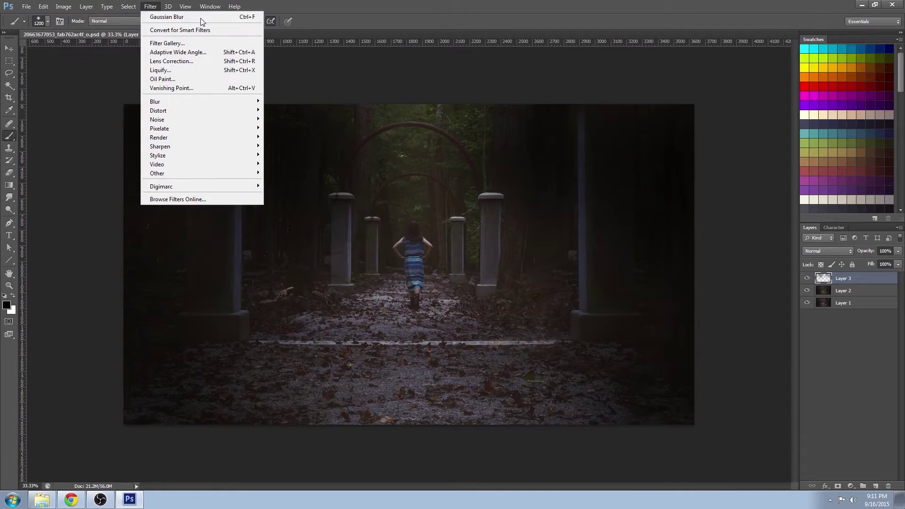
pyautogui.click(200, 18)
pyautogui.click(150, 6)
pyautogui.click(188, 14)
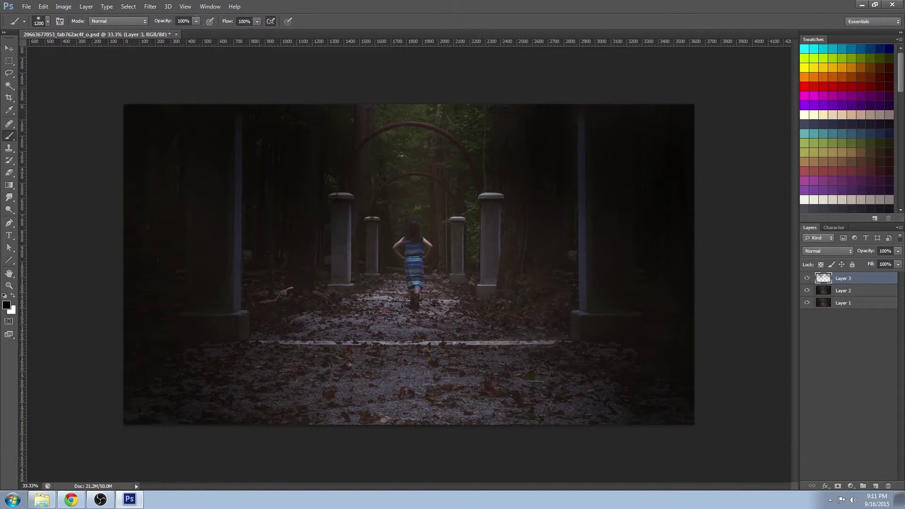
pyautogui.click(822, 251)
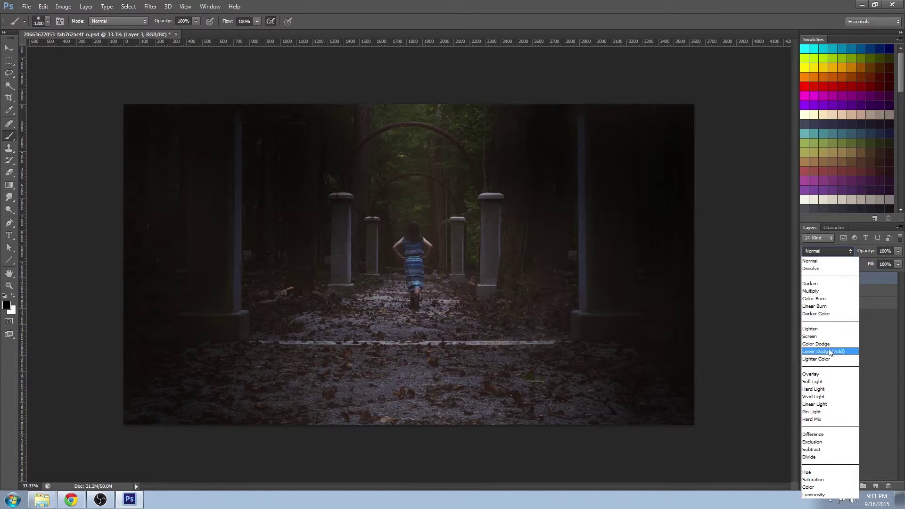
pyautogui.click(820, 291)
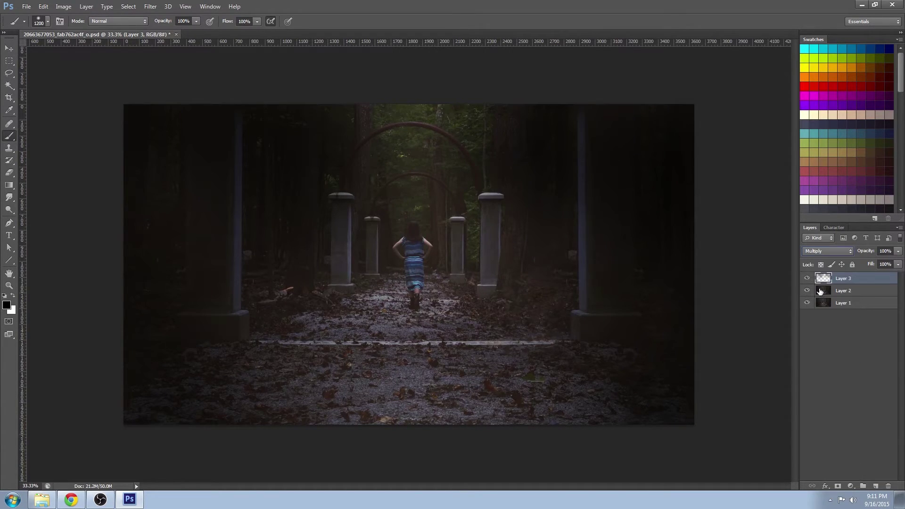
# Add a mask to Layer 3, Apply Image into it inverted, and lower the layer's opacity to 50%.
pyautogui.click(837, 486)
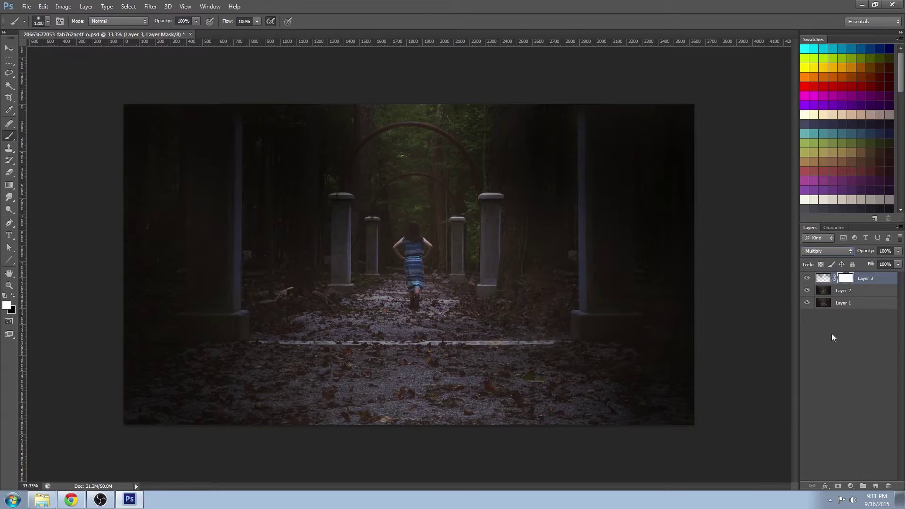
pyautogui.click(64, 7)
pyautogui.click(78, 141)
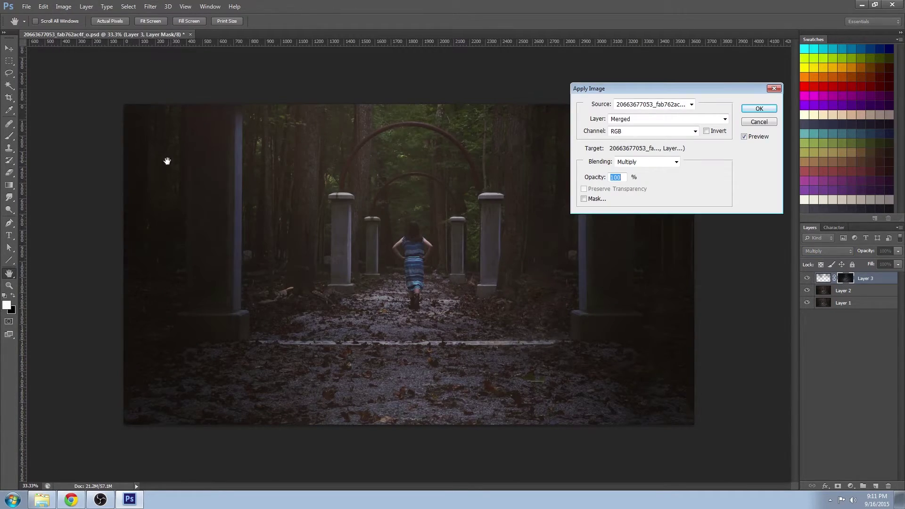
pyautogui.click(706, 131)
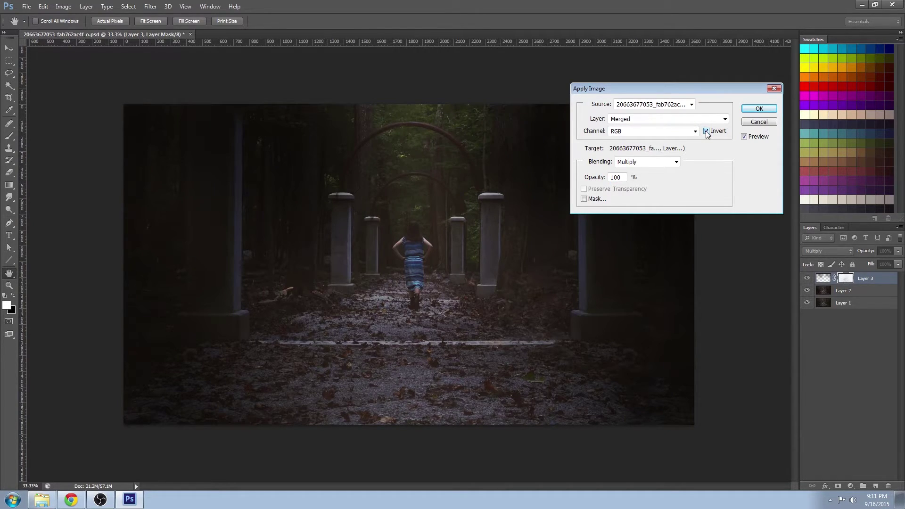
pyautogui.click(764, 111)
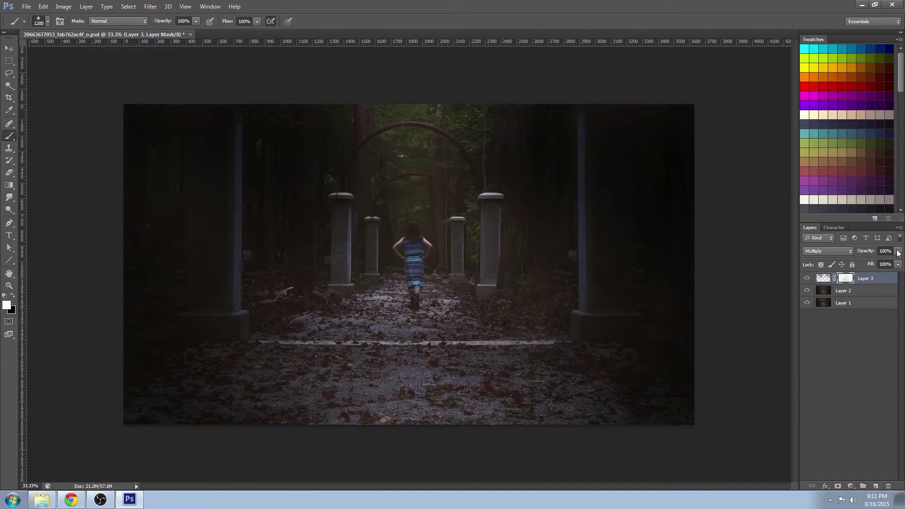
pyautogui.moveTo(898, 253); pyautogui.dragTo(873, 261)
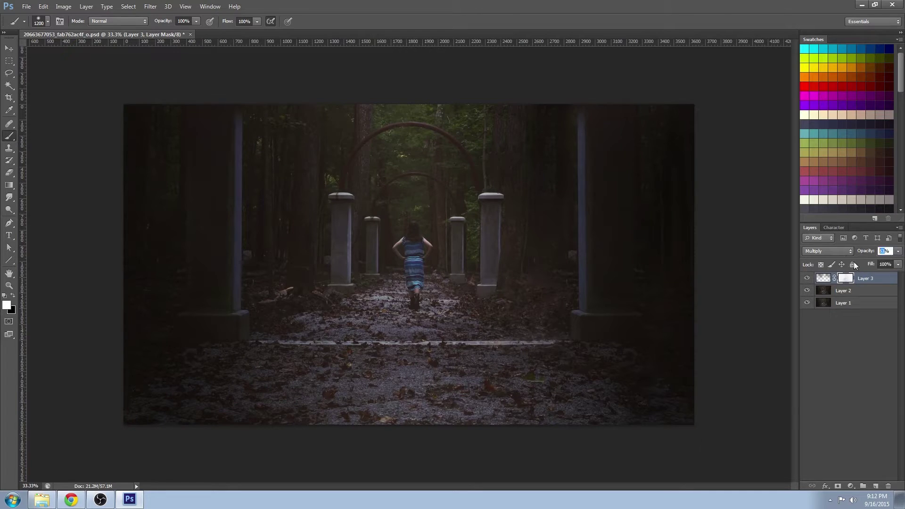
pyautogui.click(859, 293)
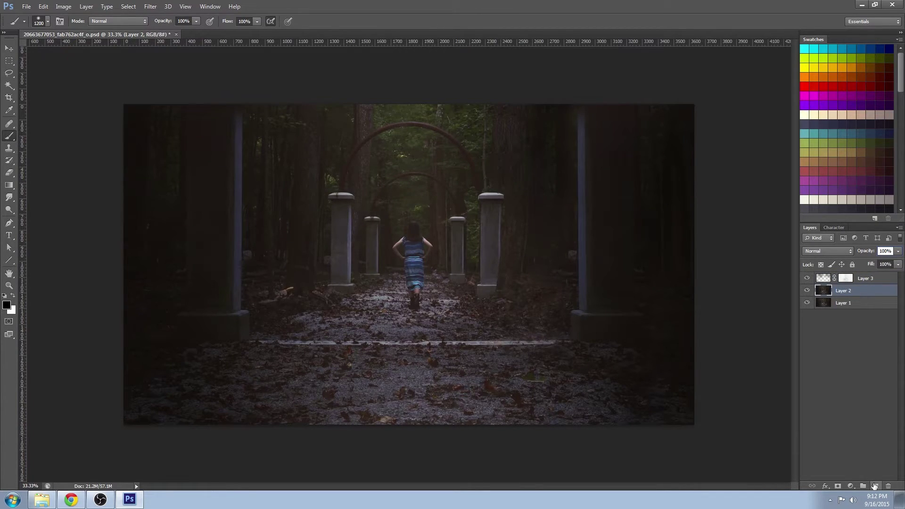
# Add a Levels adjustment with input levels 9, 1.00 and 203, then toggle it to compare.
pyautogui.click(851, 485)
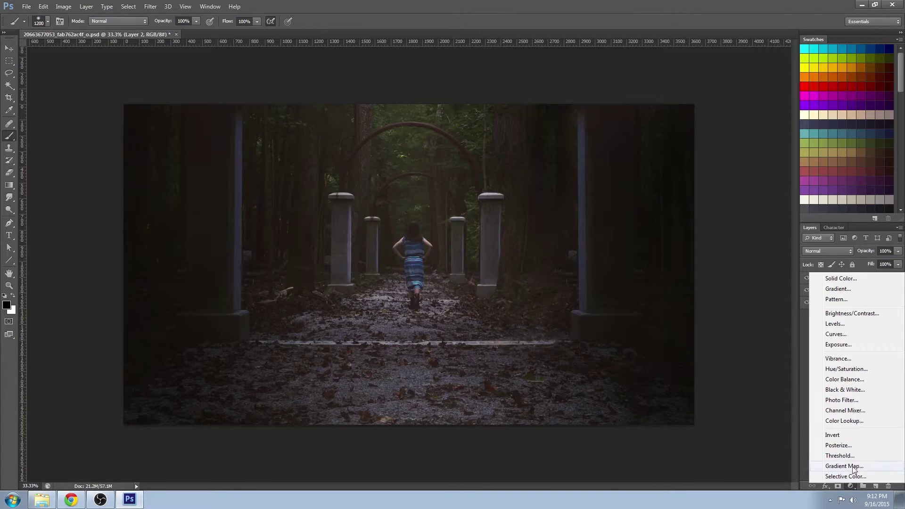
pyautogui.click(836, 325)
pyautogui.moveTo(856, 255); pyautogui.dragTo(832, 255)
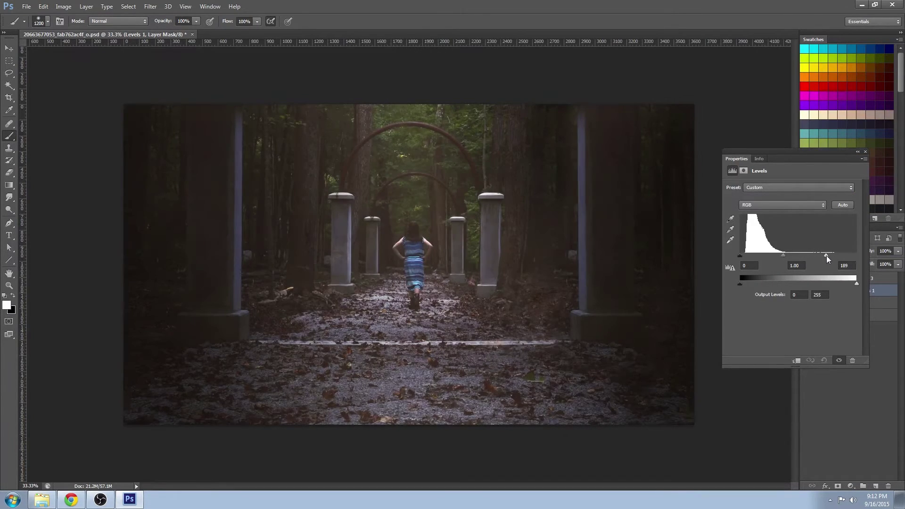
pyautogui.moveTo(739, 255); pyautogui.dragTo(746, 256)
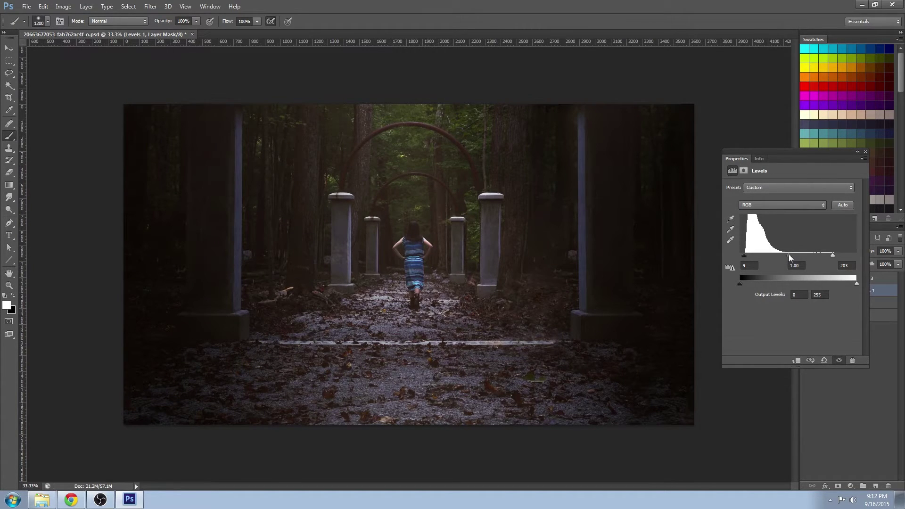
pyautogui.click(865, 152)
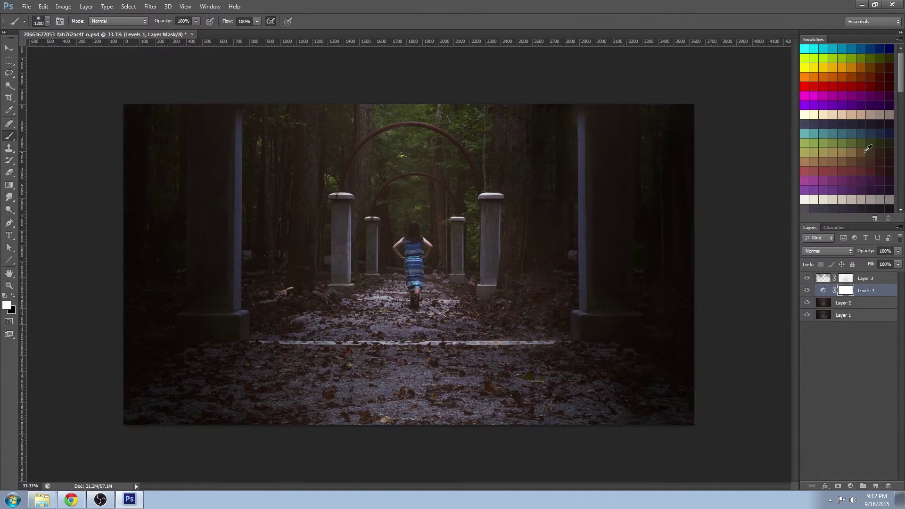
pyautogui.click(807, 292)
pyautogui.click(806, 291)
pyautogui.click(823, 279)
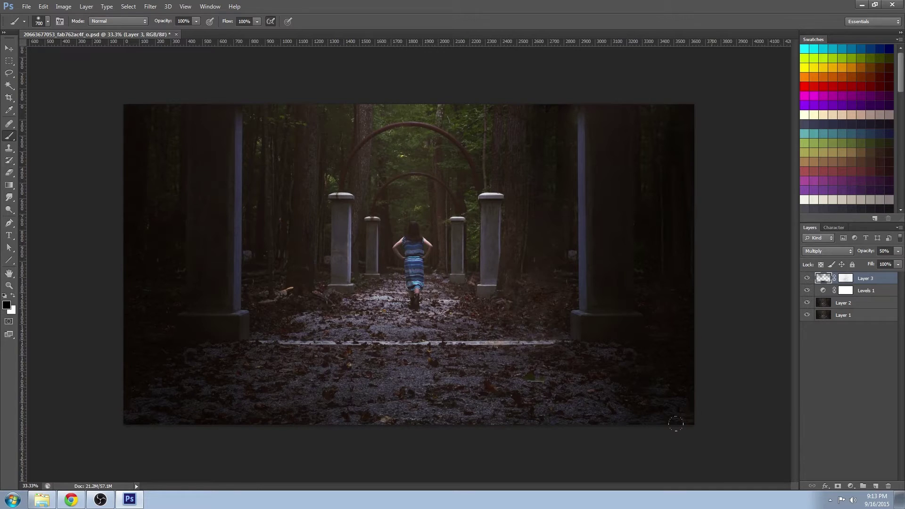
pyautogui.press('[')
pyautogui.press('[')
pyautogui.press('[')
pyautogui.press('[')
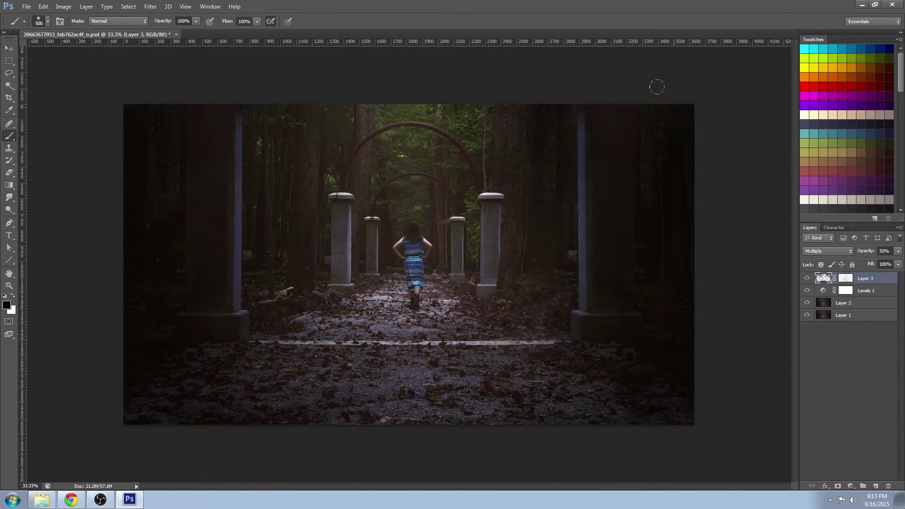
pyautogui.click(843, 302)
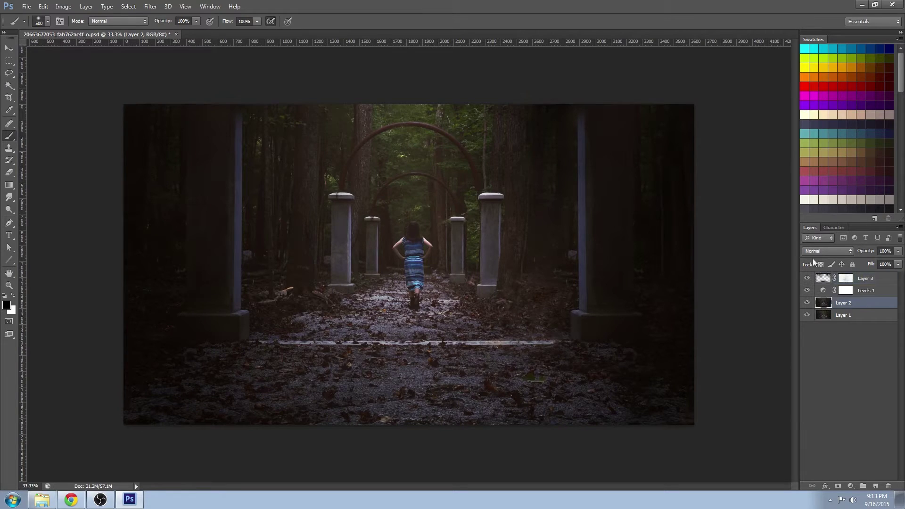
pyautogui.click(9, 285)
pyautogui.hotkey('ctrl', '0')
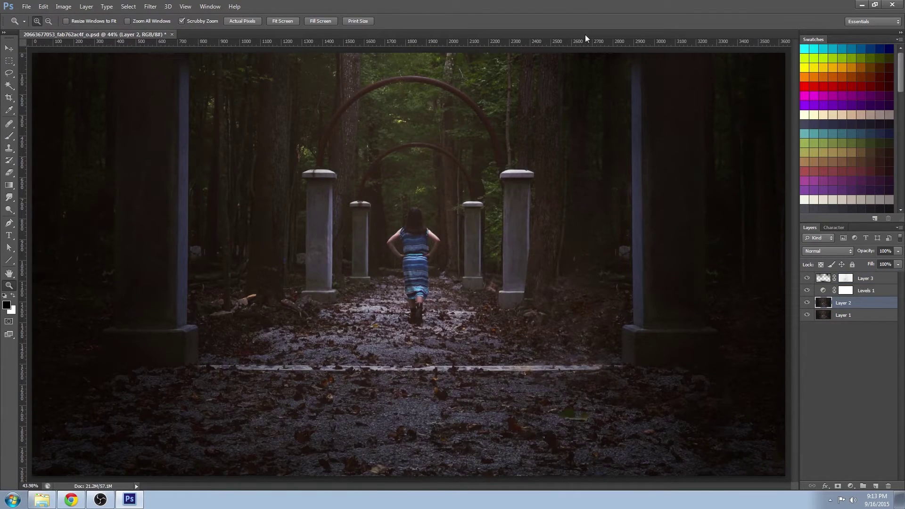
# Lasso the bright strip beside the trunk right of the arch, heal it from nearby texture, and deselect.
pyautogui.click(9, 73)
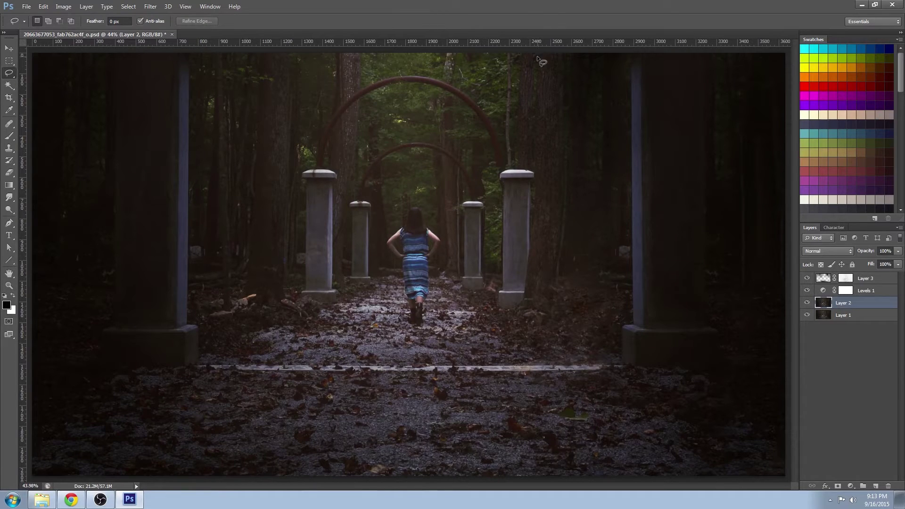
pyautogui.moveTo(522, 54)
pyautogui.mouseDown()
pyautogui.moveTo(519, 161)
pyautogui.moveTo(534, 95)
pyautogui.mouseUp()
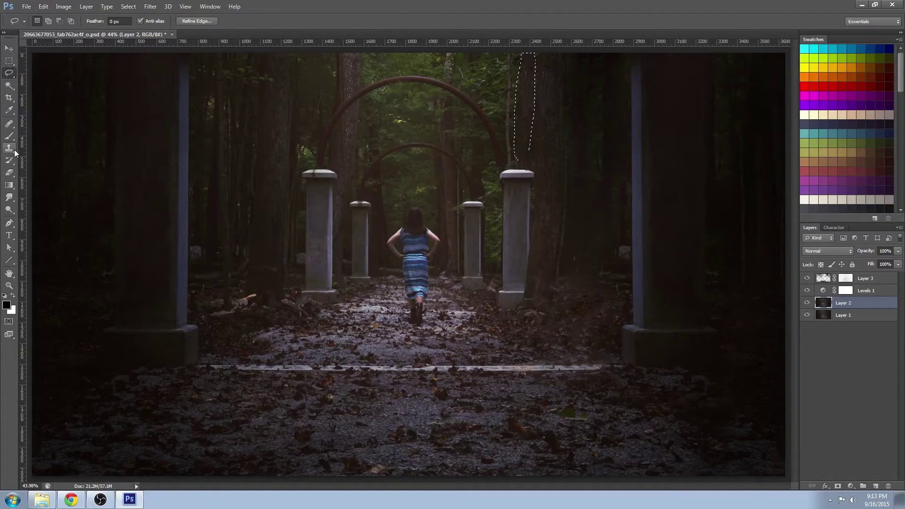
pyautogui.click(9, 123)
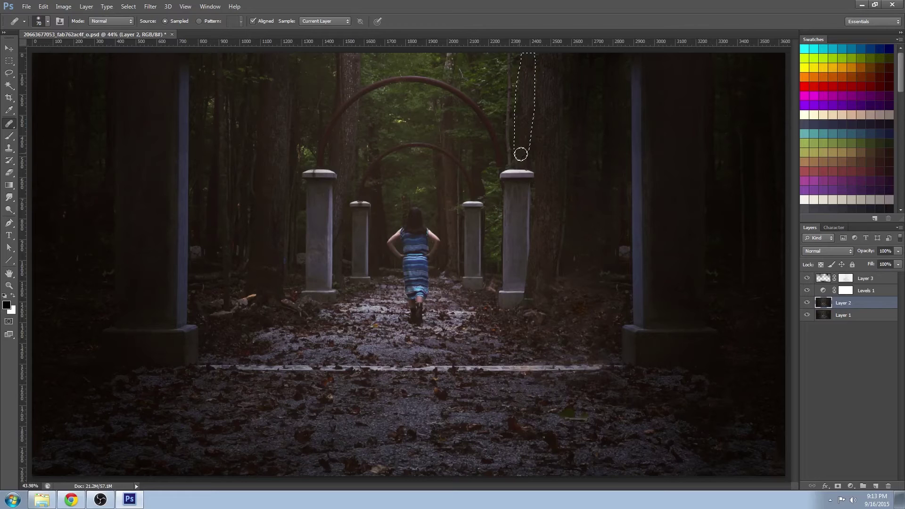
pyautogui.click(529, 90)
pyautogui.moveTo(529, 90)
pyautogui.mouseDown()
pyautogui.moveTo(520, 155)
pyautogui.moveTo(527, 125)
pyautogui.mouseUp()
pyautogui.hotkey('ctrl', 'd')
pyautogui.click(9, 285)
pyautogui.keyDown('alt'); pyautogui.click(592, 353); pyautogui.keyUp('alt')
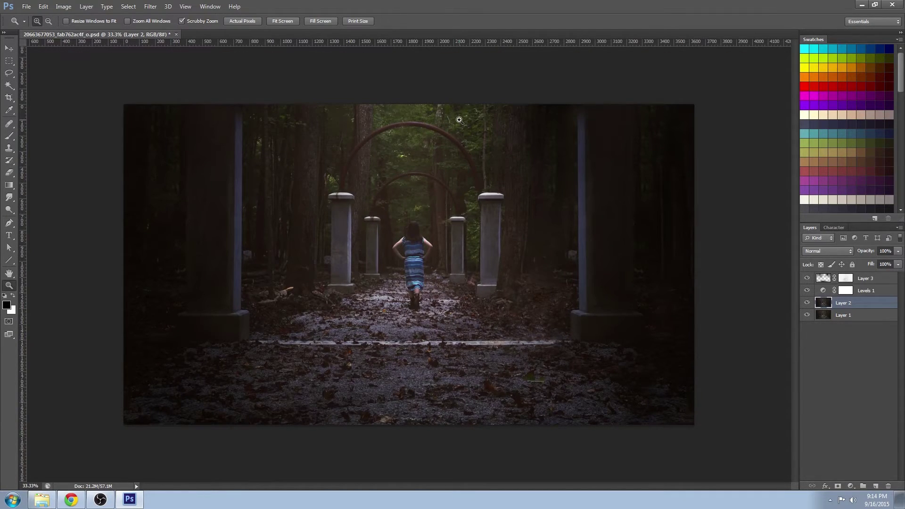
# Zoom in by the right-hand column and patch out the bright area with the Patch Tool.
pyautogui.click(460, 120)
pyautogui.click(9, 124)
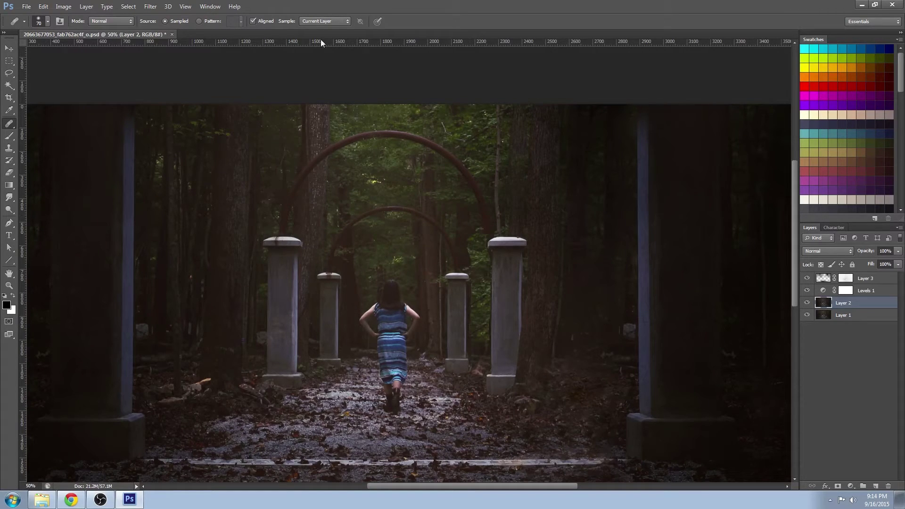
pyautogui.press('z')
pyautogui.keyDown('alt'); pyautogui.click(568, 342); pyautogui.keyUp('alt')
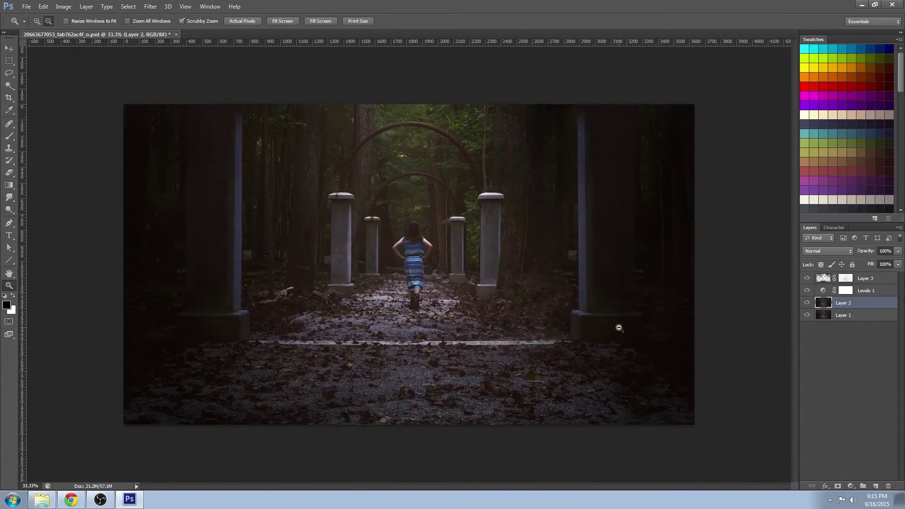
pyautogui.click(659, 260)
pyautogui.click(659, 260)
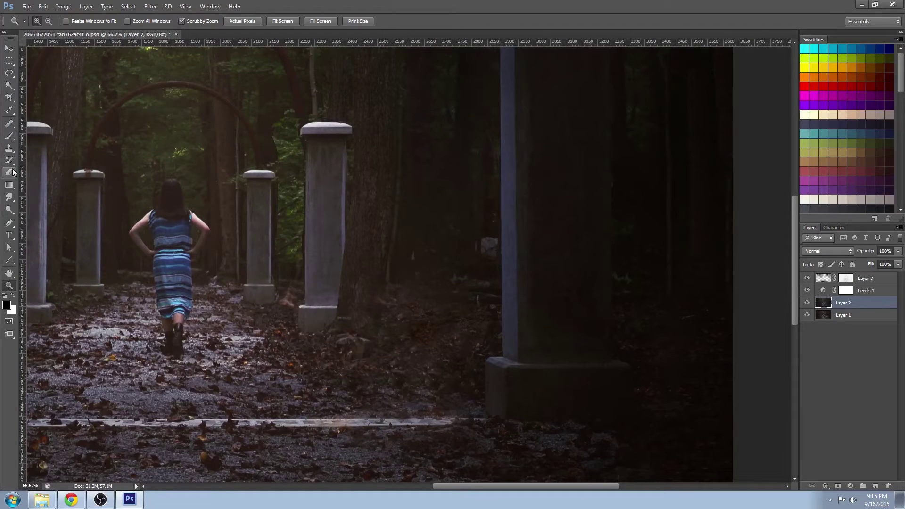
pyautogui.click(10, 124)
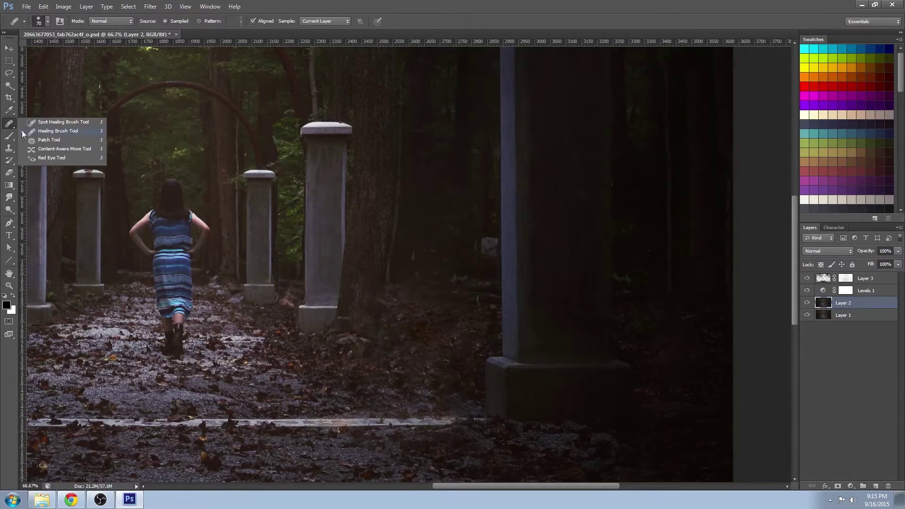
pyautogui.click(47, 139)
pyautogui.moveTo(492, 232)
pyautogui.mouseDown()
pyautogui.moveTo(492, 264)
pyautogui.moveTo(499, 242)
pyautogui.moveTo(487, 235)
pyautogui.moveTo(499, 254)
pyautogui.moveTo(462, 256)
pyautogui.moveTo(443, 264)
pyautogui.mouseUp()
pyautogui.hotkey('ctrl', 'd')
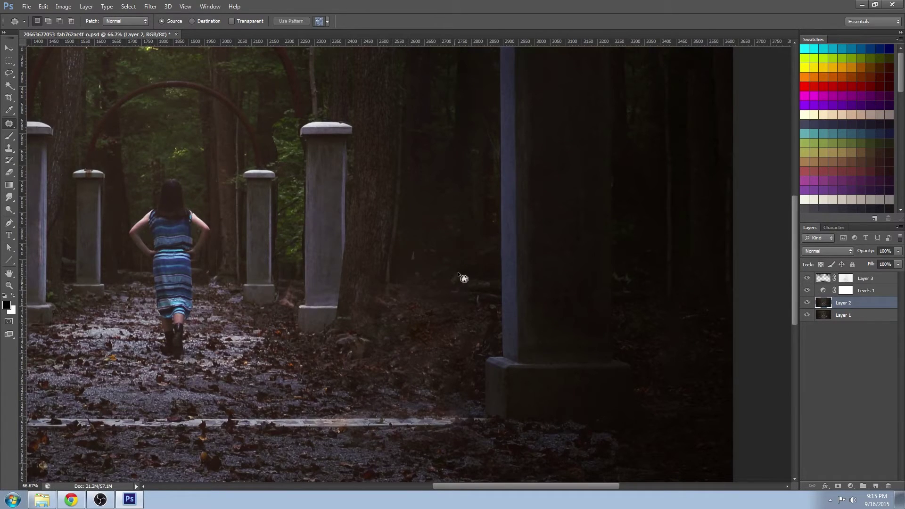
# Zoom in near the girl and spot-heal the orange leaf on the path.
pyautogui.click(9, 286)
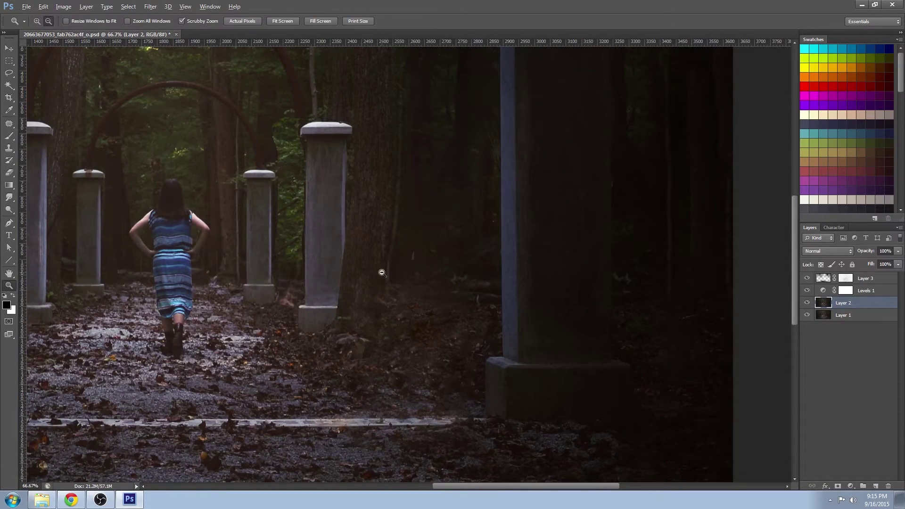
pyautogui.moveTo(436, 292); pyautogui.dragTo(174, 206)
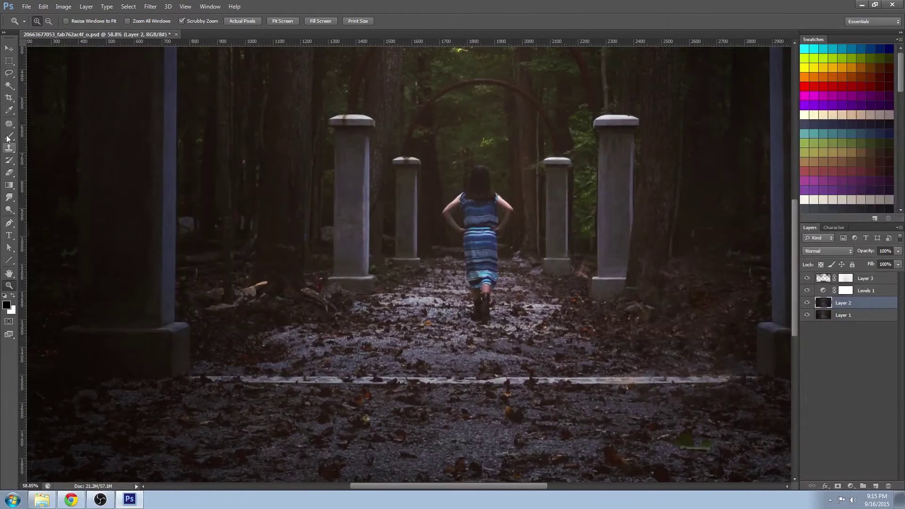
pyautogui.moveTo(9, 123); pyautogui.dragTo(42, 124)
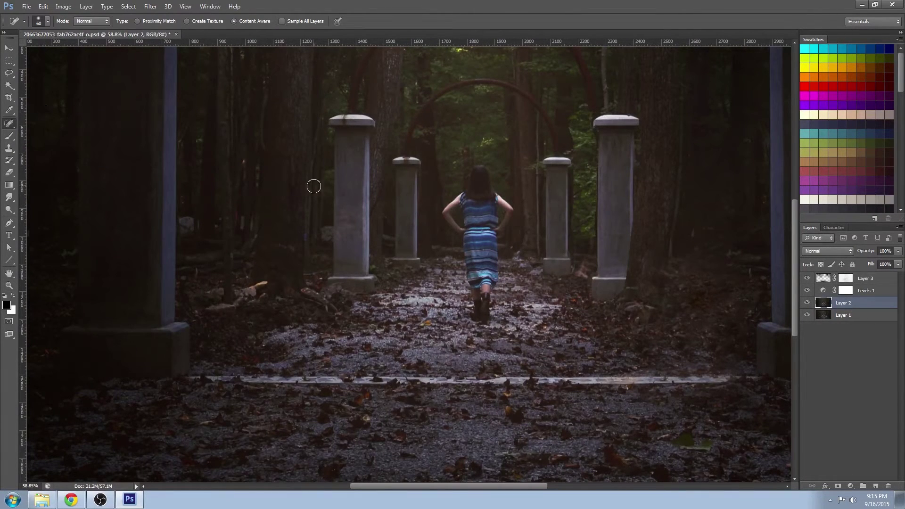
pyautogui.moveTo(252, 286); pyautogui.dragTo(264, 283)
pyautogui.moveTo(380, 196)
pyautogui.mouseDown()
pyautogui.moveTo(330, 198)
pyautogui.moveTo(358, 198)
pyautogui.mouseUp()
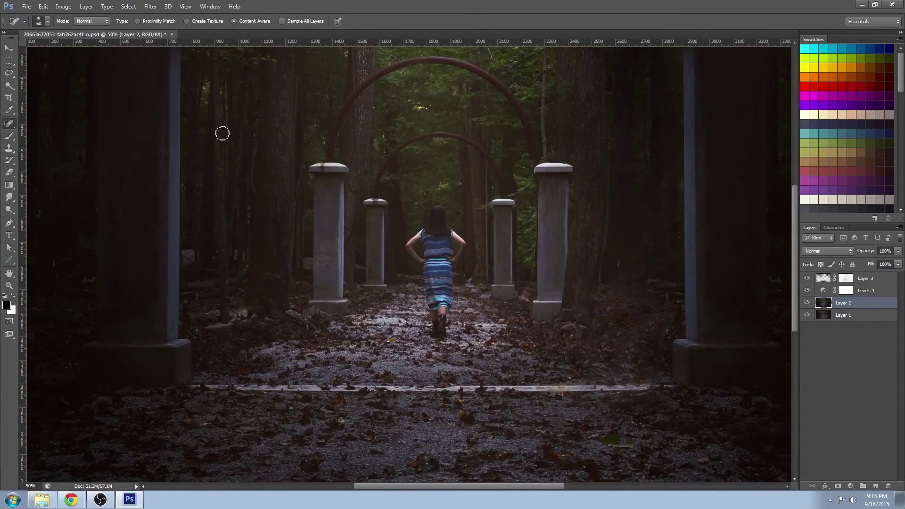
pyautogui.moveTo(159, 126); pyautogui.dragTo(216, 291)
pyautogui.moveTo(416, 416); pyautogui.dragTo(287, 353)
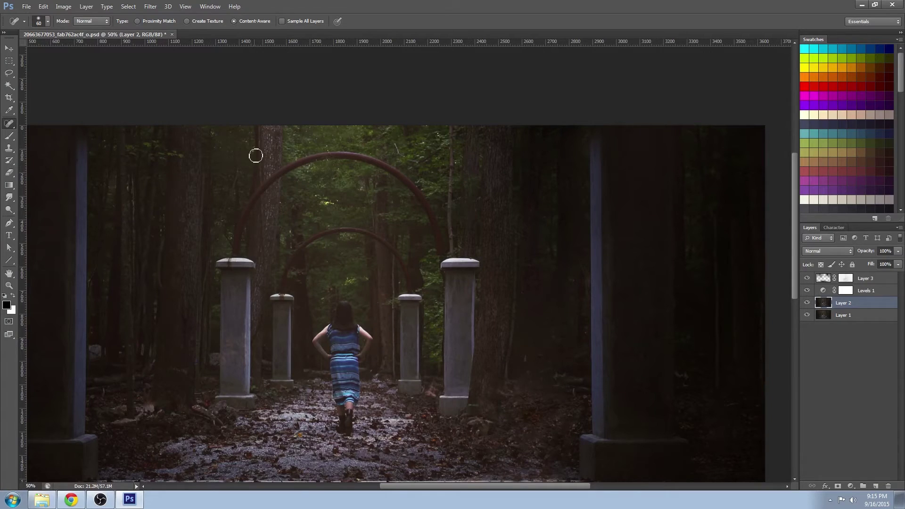
pyautogui.hscroll(5, 257, 154)
pyautogui.scroll(-2, 217, 280)
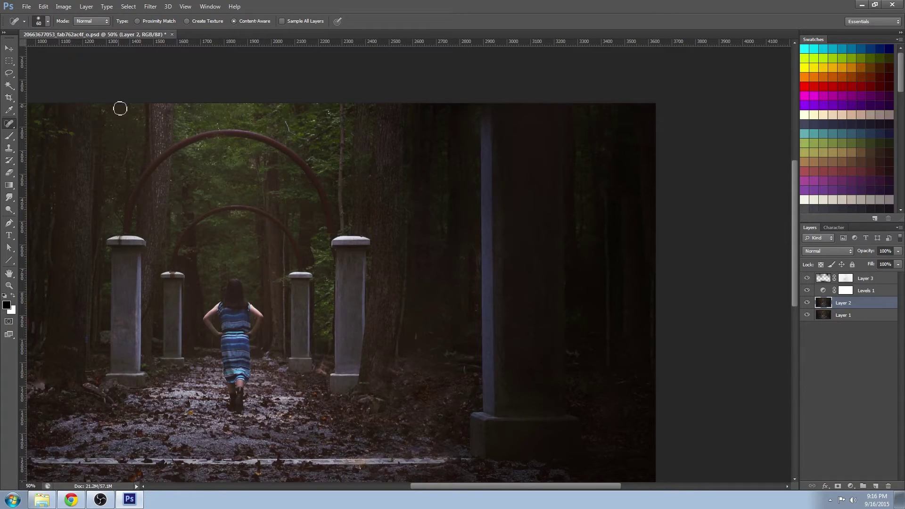
# Merge Layer 2 through Layer 3 into one layer and add a Curves adjustment layer.
pyautogui.press('v')
pyautogui.hotkey('ctrl', '-')
pyautogui.keyDown('shift'); pyautogui.click(869, 280); pyautogui.keyUp('shift')
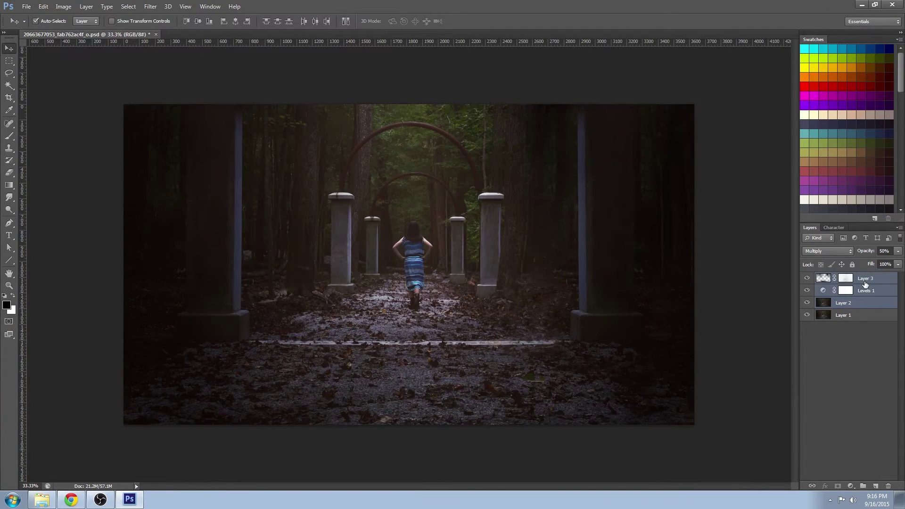
pyautogui.hotkey('ctrl', 'e')
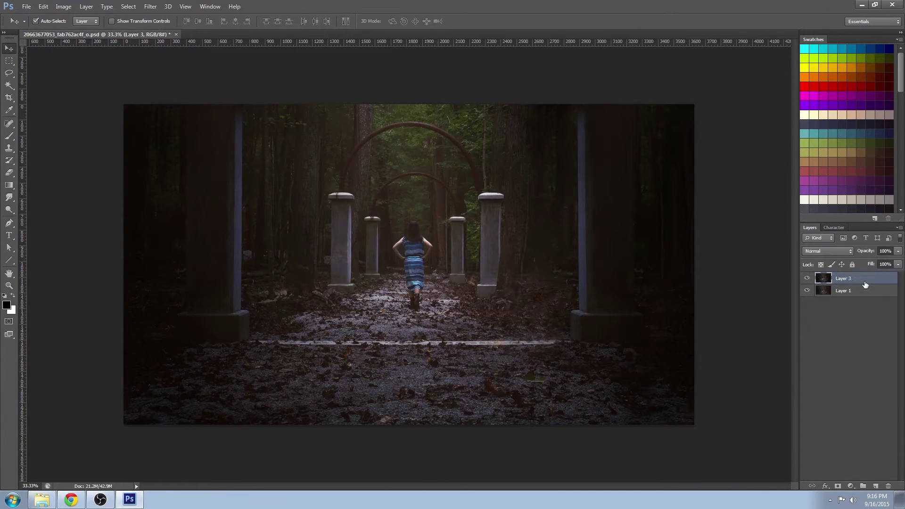
pyautogui.click(853, 487)
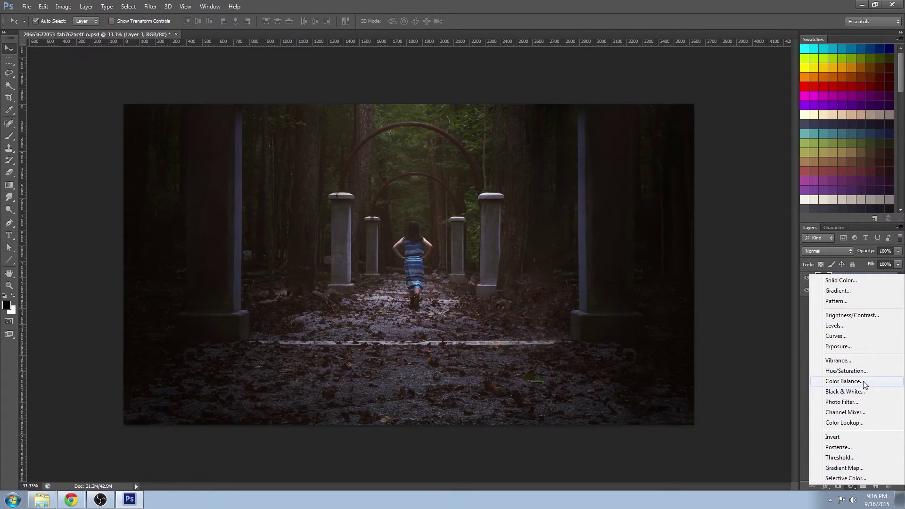
pyautogui.click(842, 336)
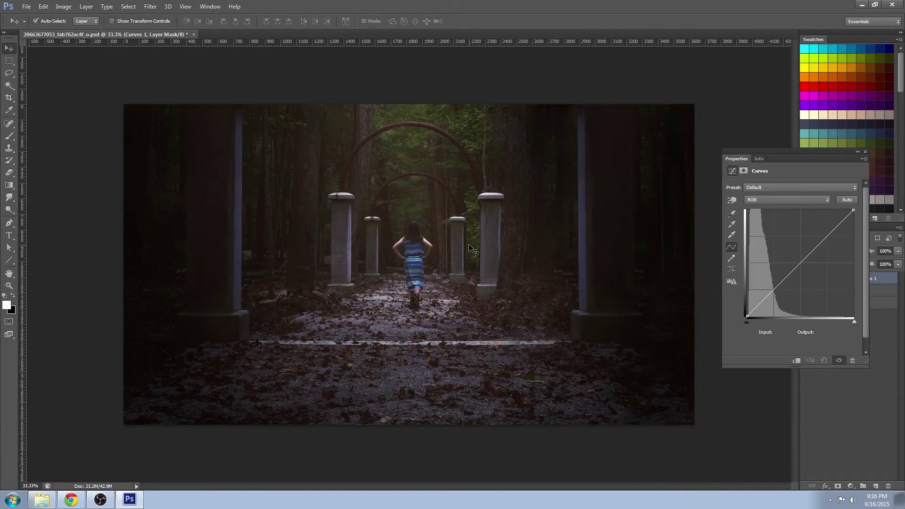
# Curve Red (black input 10, highlights 222) and Green (black input 8, highlights 219, white input 245).
pyautogui.click(787, 199)
pyautogui.click(763, 209)
pyautogui.moveTo(745, 320); pyautogui.dragTo(753, 322)
pyautogui.moveTo(853, 210); pyautogui.dragTo(853, 223)
pyautogui.click(787, 199)
pyautogui.click(772, 213)
pyautogui.moveTo(745, 321); pyautogui.dragTo(749, 321)
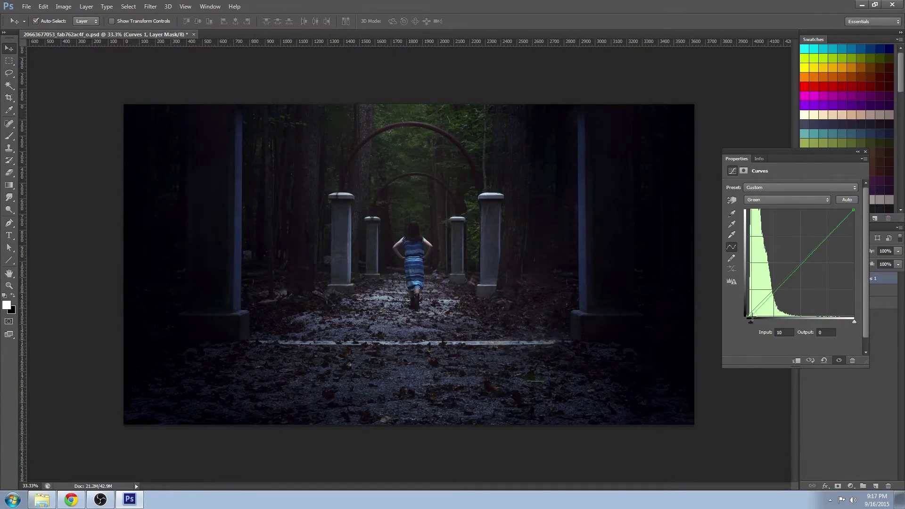
pyautogui.moveTo(853, 210)
pyautogui.mouseDown()
pyautogui.moveTo(860, 225)
pyautogui.moveTo(849, 210)
pyautogui.mouseUp()
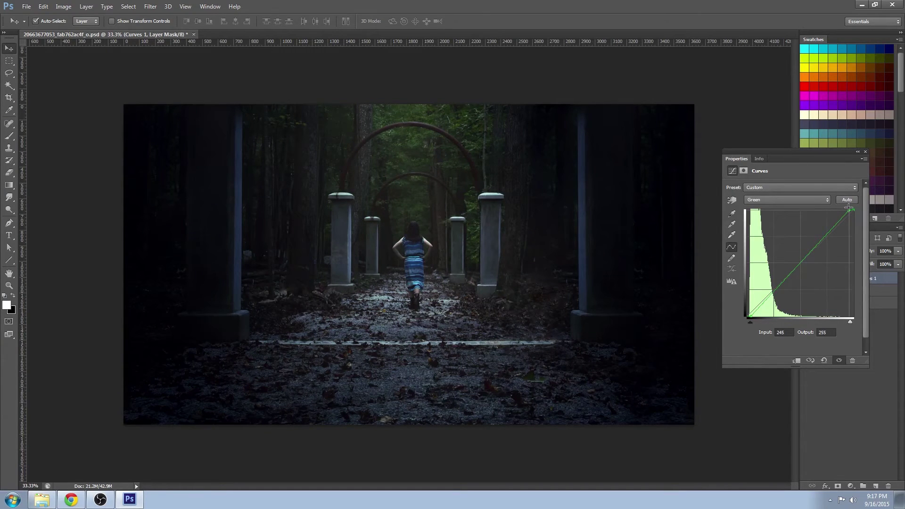
pyautogui.click(770, 199)
# Lift the Blue black point to output 6 and lower Blue highlights to 231, then compare.
pyautogui.click(753, 227)
pyautogui.moveTo(746, 316); pyautogui.dragTo(752, 314)
pyautogui.moveTo(853, 210); pyautogui.dragTo(854, 221)
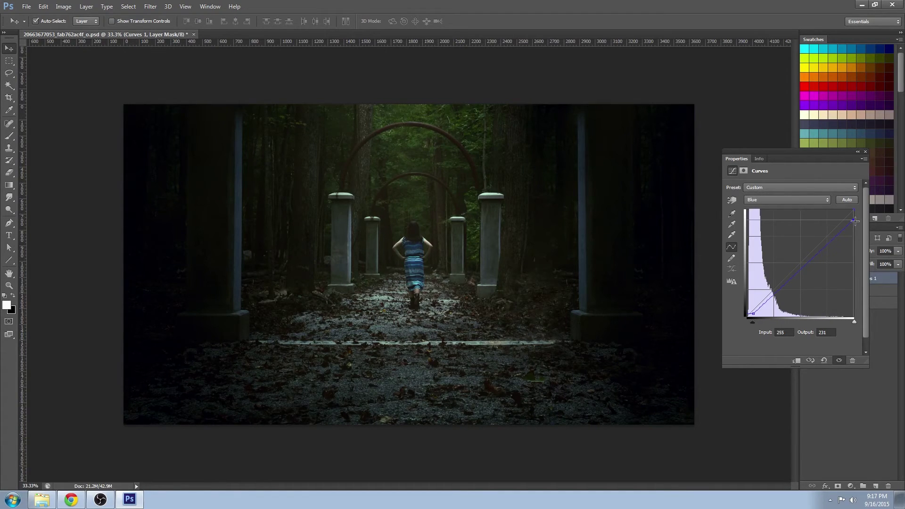
pyautogui.moveTo(855, 221); pyautogui.dragTo(853, 221)
pyautogui.click(865, 151)
pyautogui.click(807, 278)
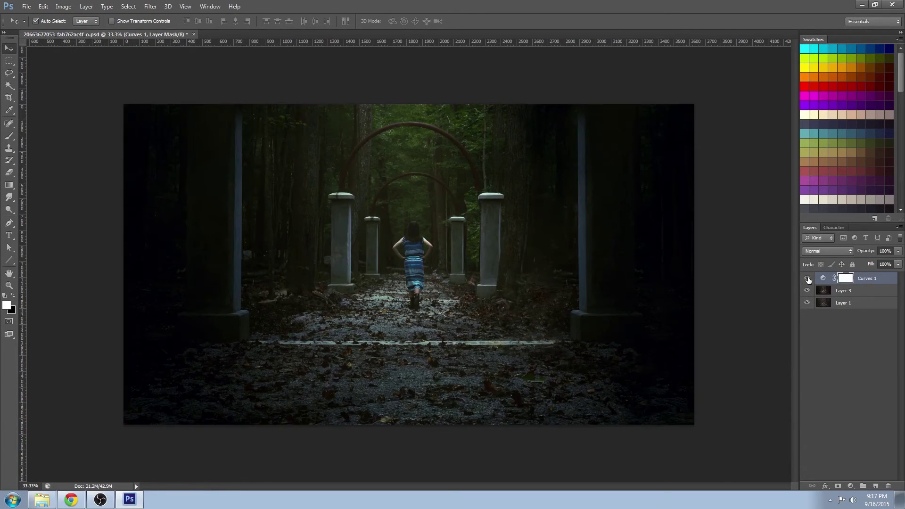
pyautogui.click(822, 294)
# Duplicate Layer 3 as Layer 3 copy and add a white layer mask to it.
pyautogui.moveTo(822, 294); pyautogui.dragTo(872, 309)
pyautogui.moveTo(873, 471); pyautogui.dragTo(875, 485)
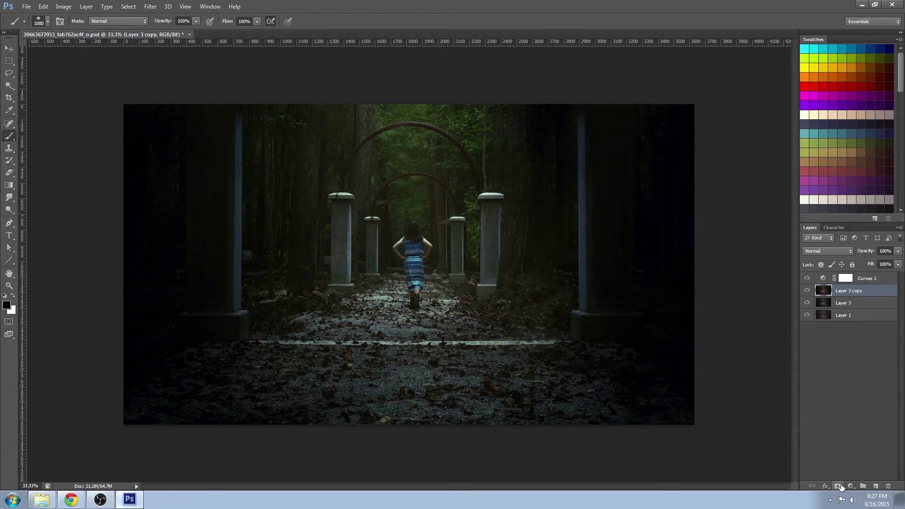
pyautogui.click(837, 485)
# Apply Image from Layer 3 into the copy's mask with Multiply blending and Invert toggled.
pyautogui.click(62, 6)
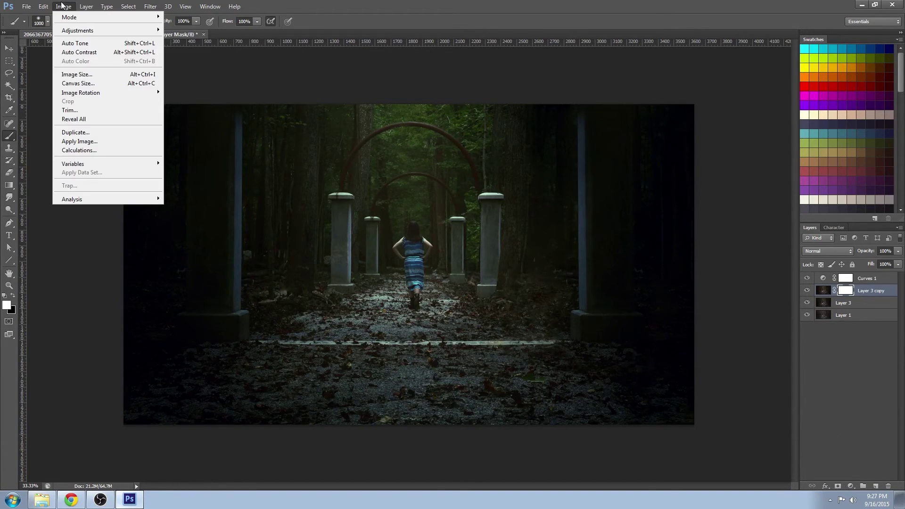
pyautogui.click(78, 141)
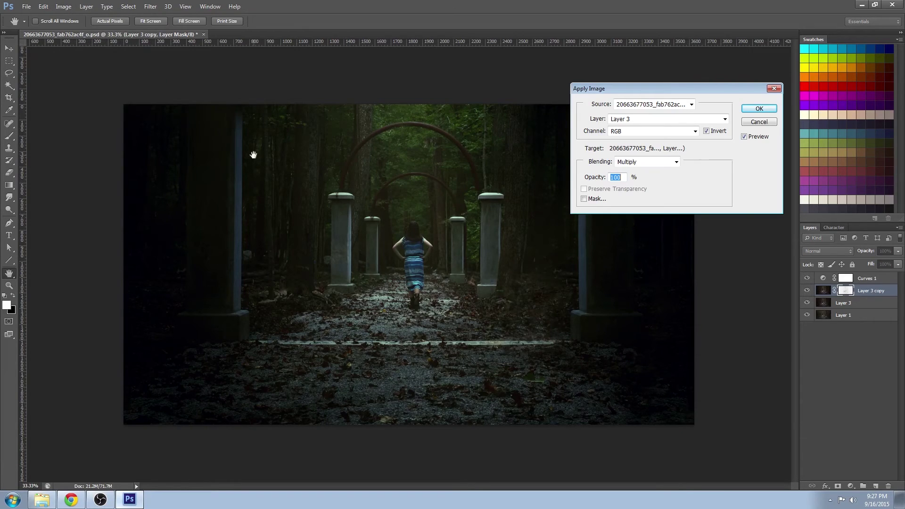
pyautogui.click(662, 161)
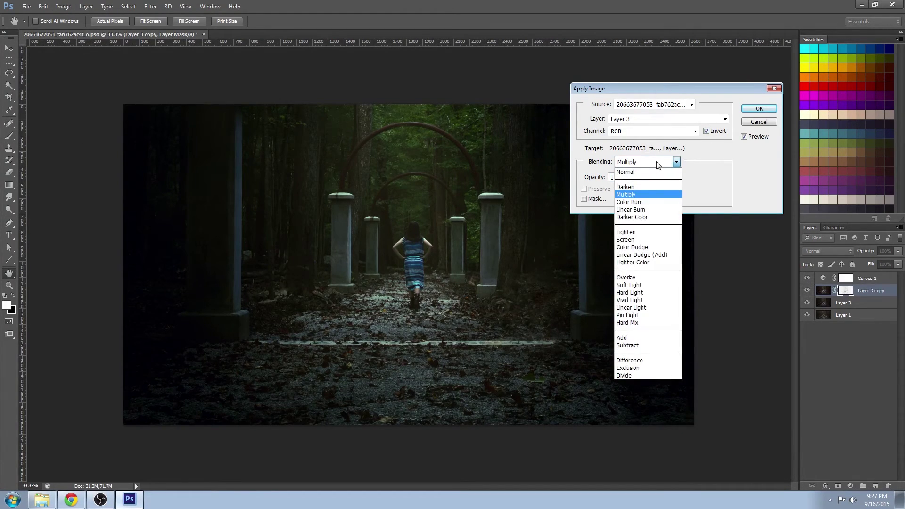
pyautogui.click(667, 122)
pyautogui.click(667, 118)
pyautogui.click(626, 157)
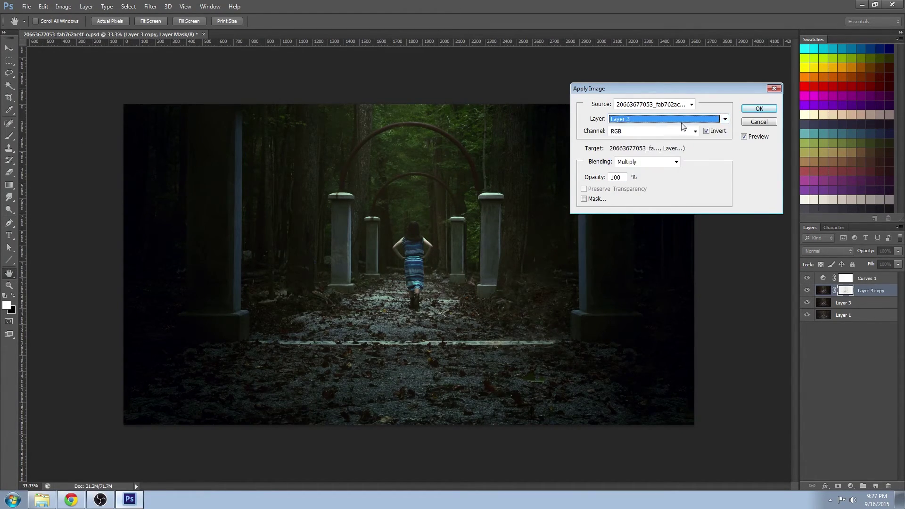
pyautogui.click(705, 131)
pyautogui.click(756, 109)
pyautogui.press('b')
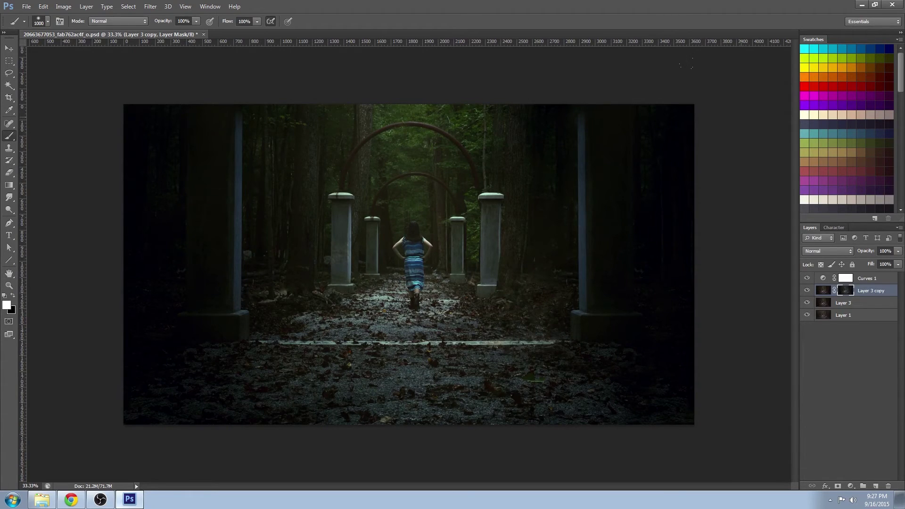
# Show Layer 3 copy's mask alone, apply Find Edges to it, and invert it.
pyautogui.keyDown('alt'); pyautogui.click(846, 294); pyautogui.keyUp('alt')
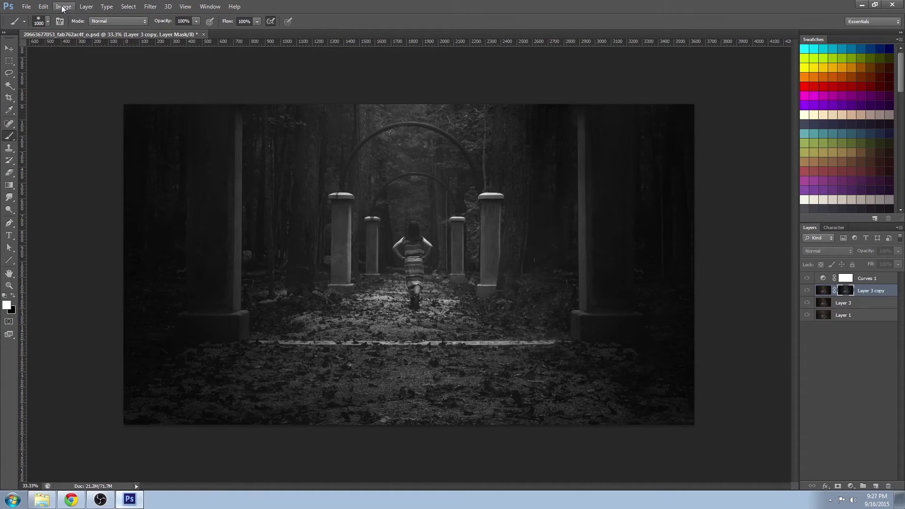
pyautogui.click(150, 6)
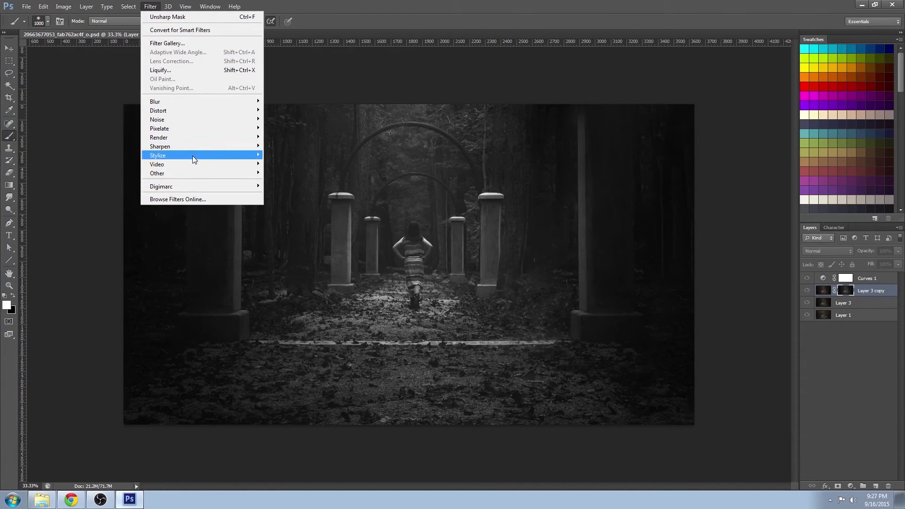
pyautogui.moveTo(192, 156)
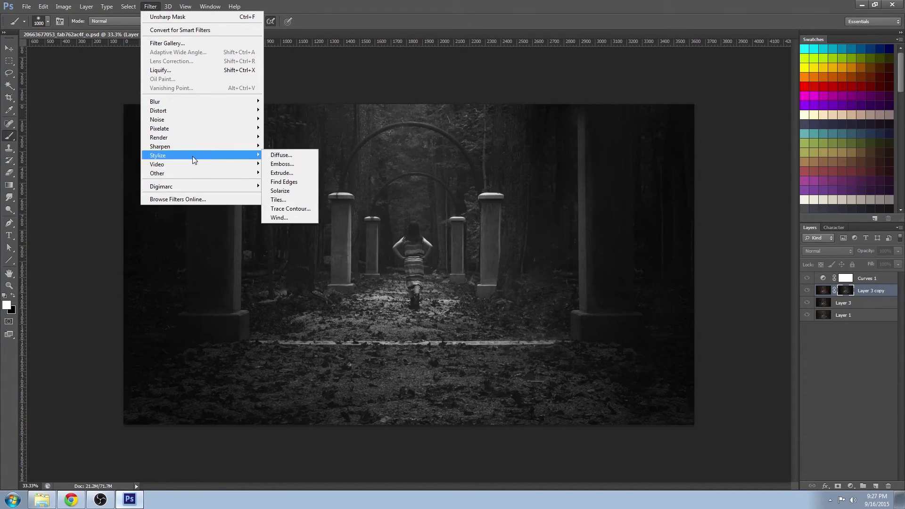
pyautogui.click(283, 182)
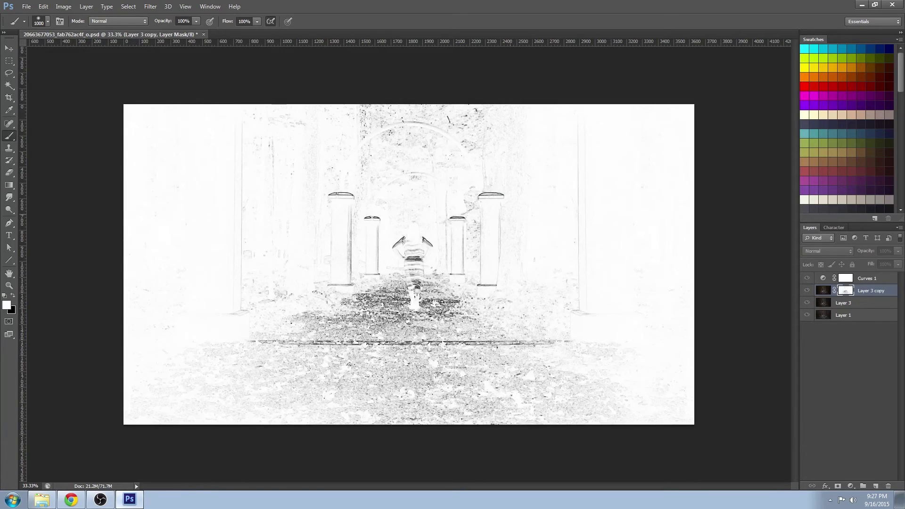
pyautogui.click(63, 6)
pyautogui.moveTo(78, 31)
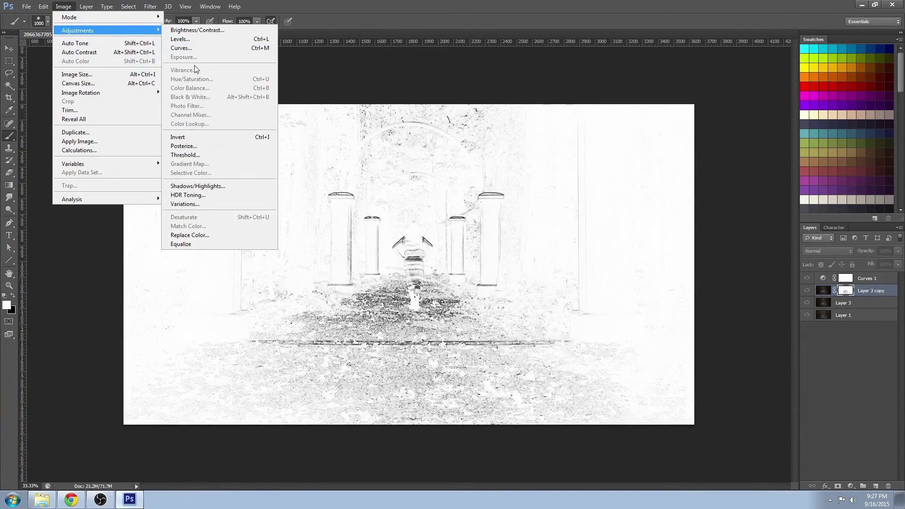
pyautogui.click(190, 137)
# Crush the mask with Levels: midtones 0.72, black point about 59, white point 237.
pyautogui.click(63, 6)
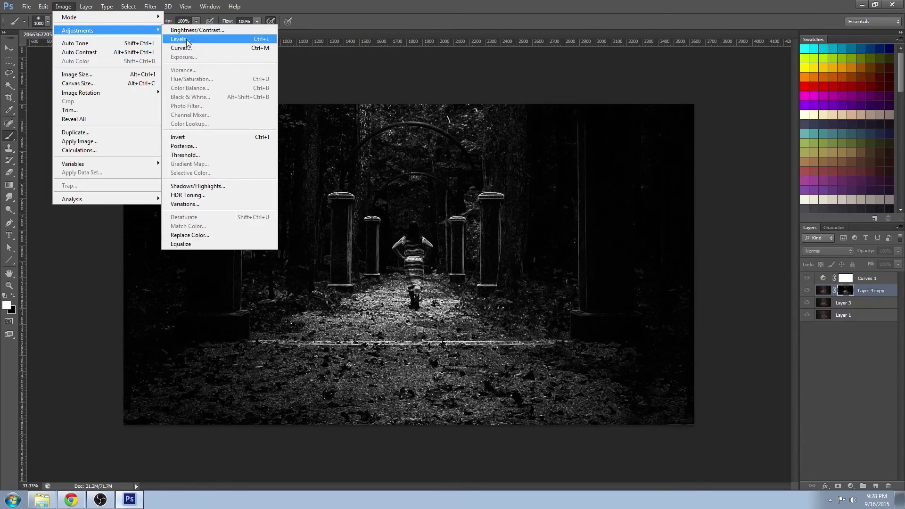
pyautogui.click(184, 40)
pyautogui.moveTo(678, 203); pyautogui.dragTo(692, 203)
pyautogui.moveTo(617, 203); pyautogui.dragTo(646, 203)
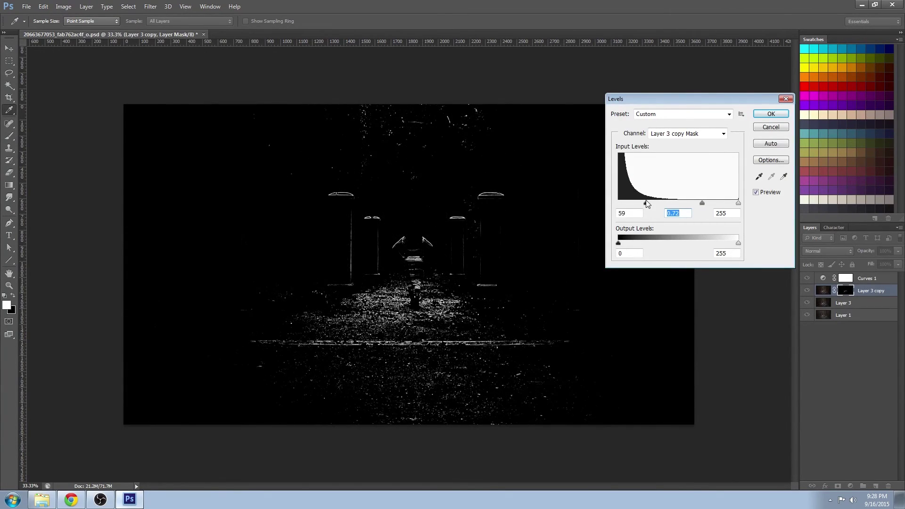
pyautogui.moveTo(738, 203)
pyautogui.mouseDown()
pyautogui.moveTo(729, 203)
pyautogui.moveTo(738, 203)
pyautogui.mouseUp()
pyautogui.moveTo(646, 203)
pyautogui.mouseDown()
pyautogui.moveTo(671, 205)
pyautogui.moveTo(662, 207)
pyautogui.mouseUp()
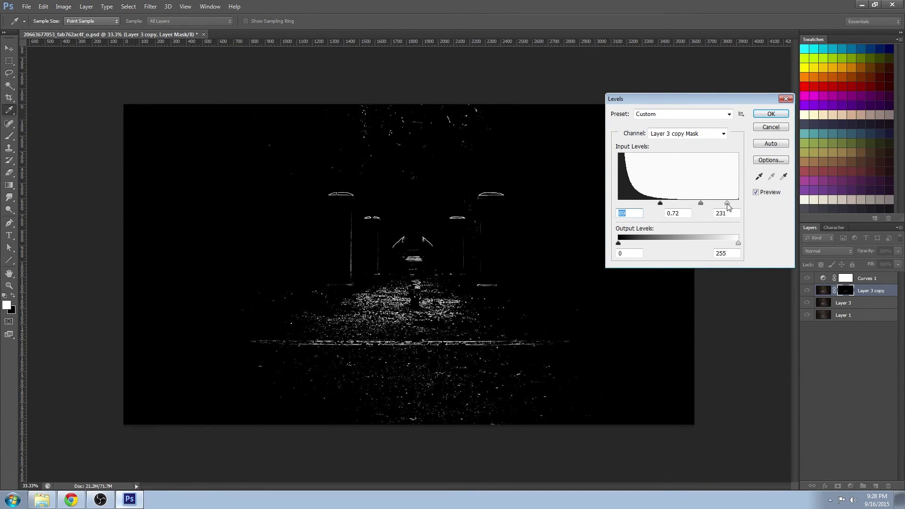
pyautogui.click(771, 114)
pyautogui.press('b')
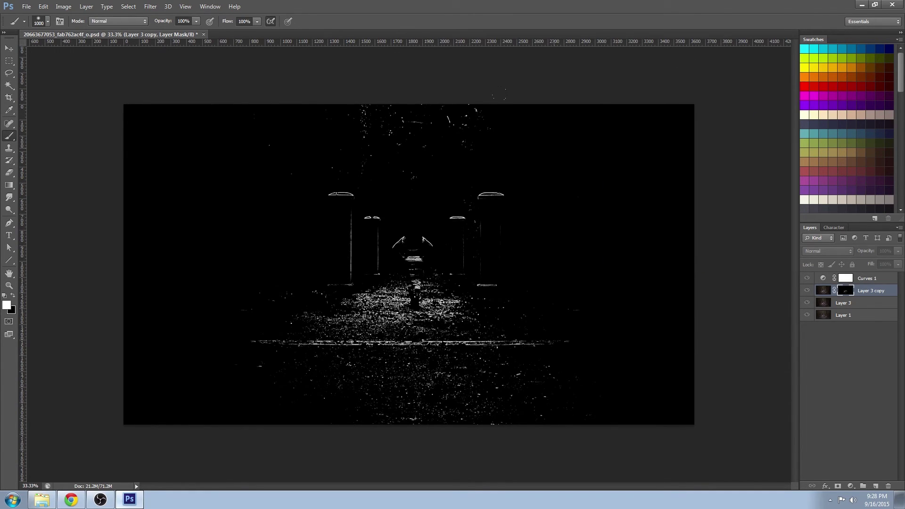
# Apply Unsharp Mask to Layer 3 copy's image at Amount 150%, Radius 2.2 px, Threshold 0.
pyautogui.click(821, 292)
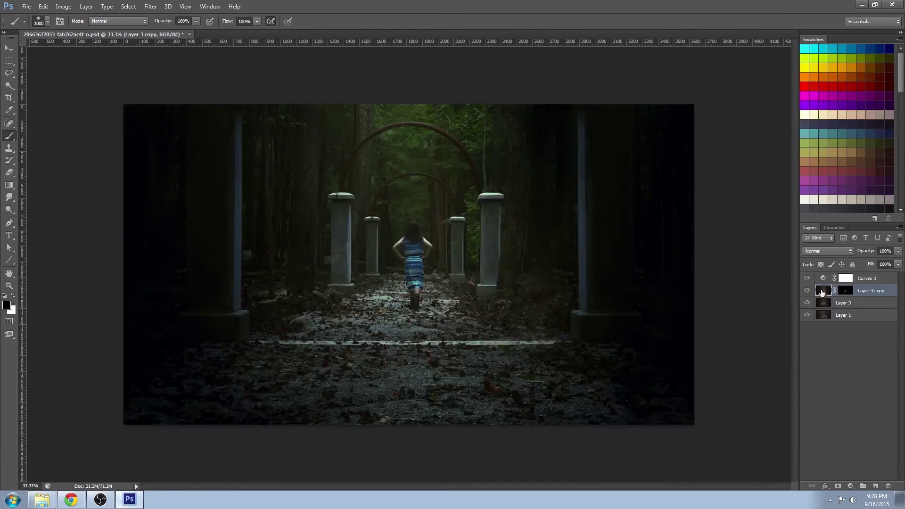
pyautogui.click(156, 7)
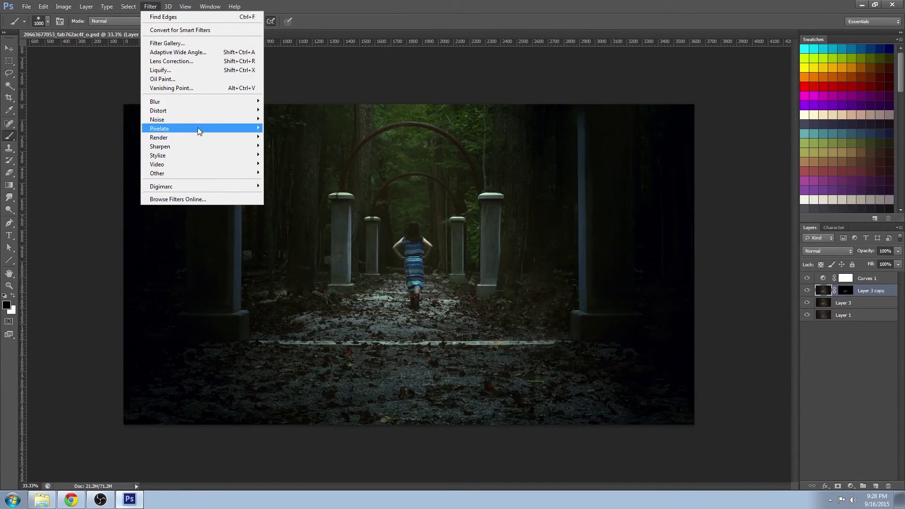
pyautogui.moveTo(199, 147)
pyautogui.click(282, 182)
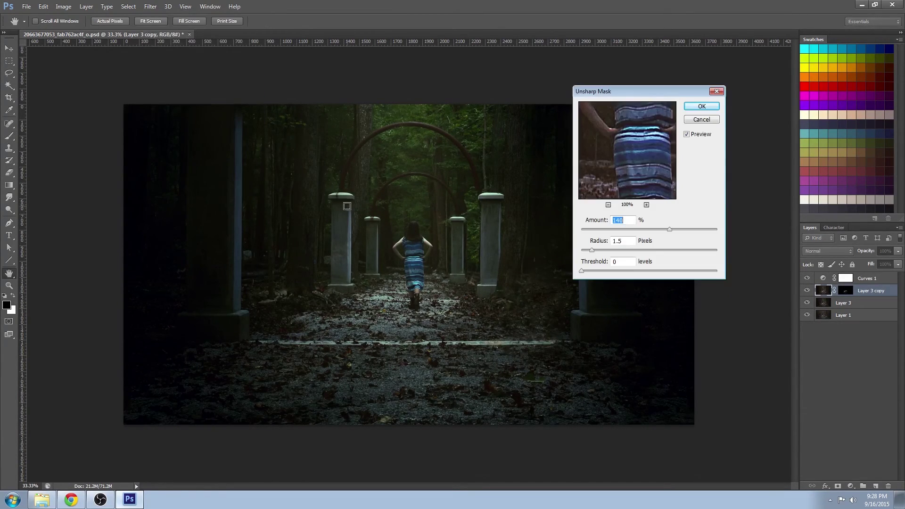
pyautogui.moveTo(671, 229); pyautogui.dragTo(673, 229)
pyautogui.moveTo(605, 248); pyautogui.dragTo(596, 249)
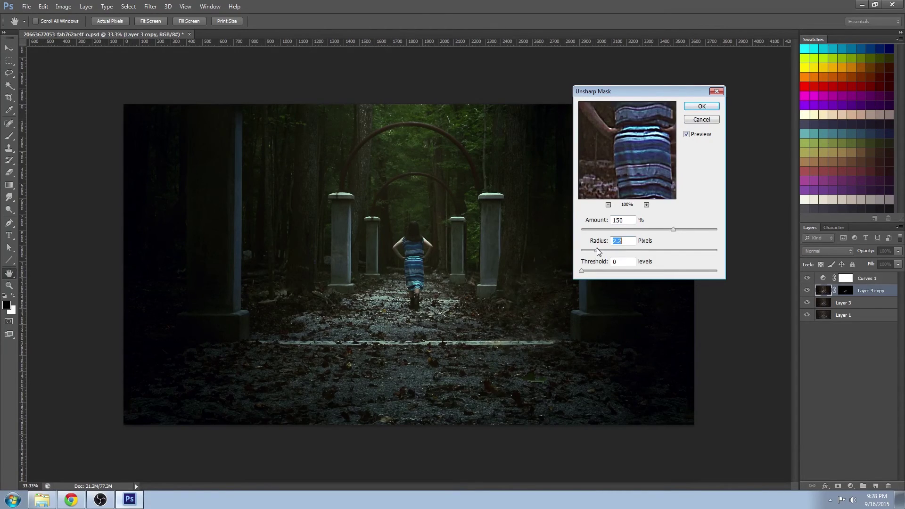
pyautogui.click(700, 107)
pyautogui.press('b')
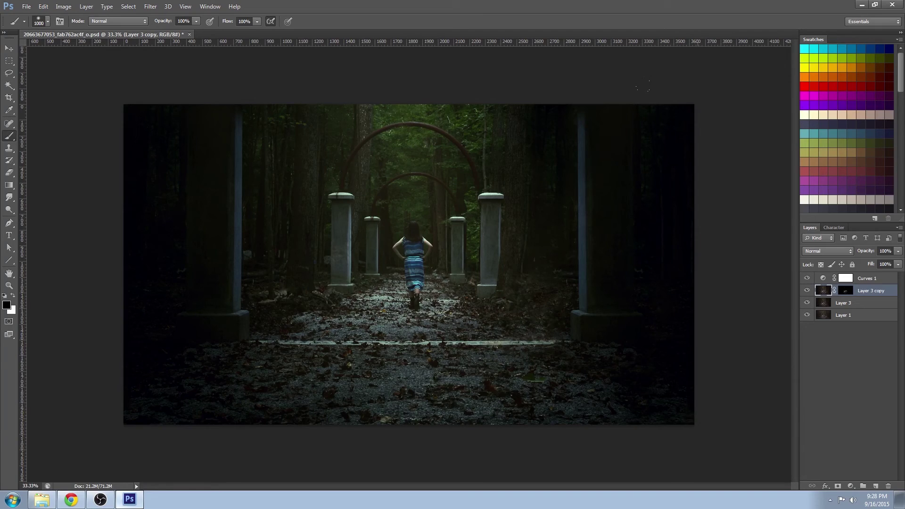